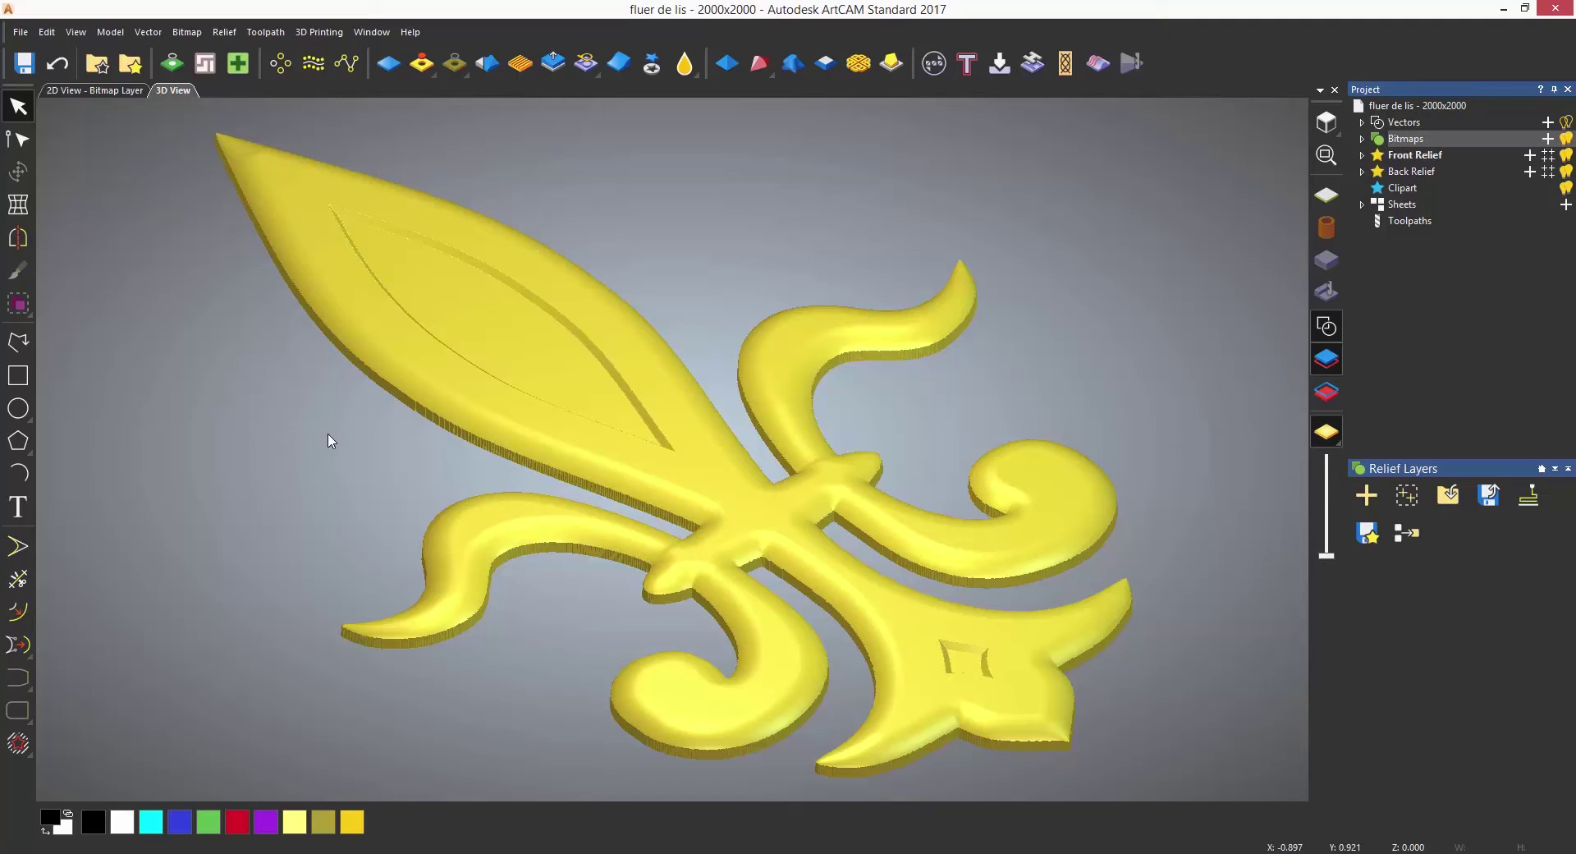
Open the relief clipart library and view the Crests collection
click(140, 74)
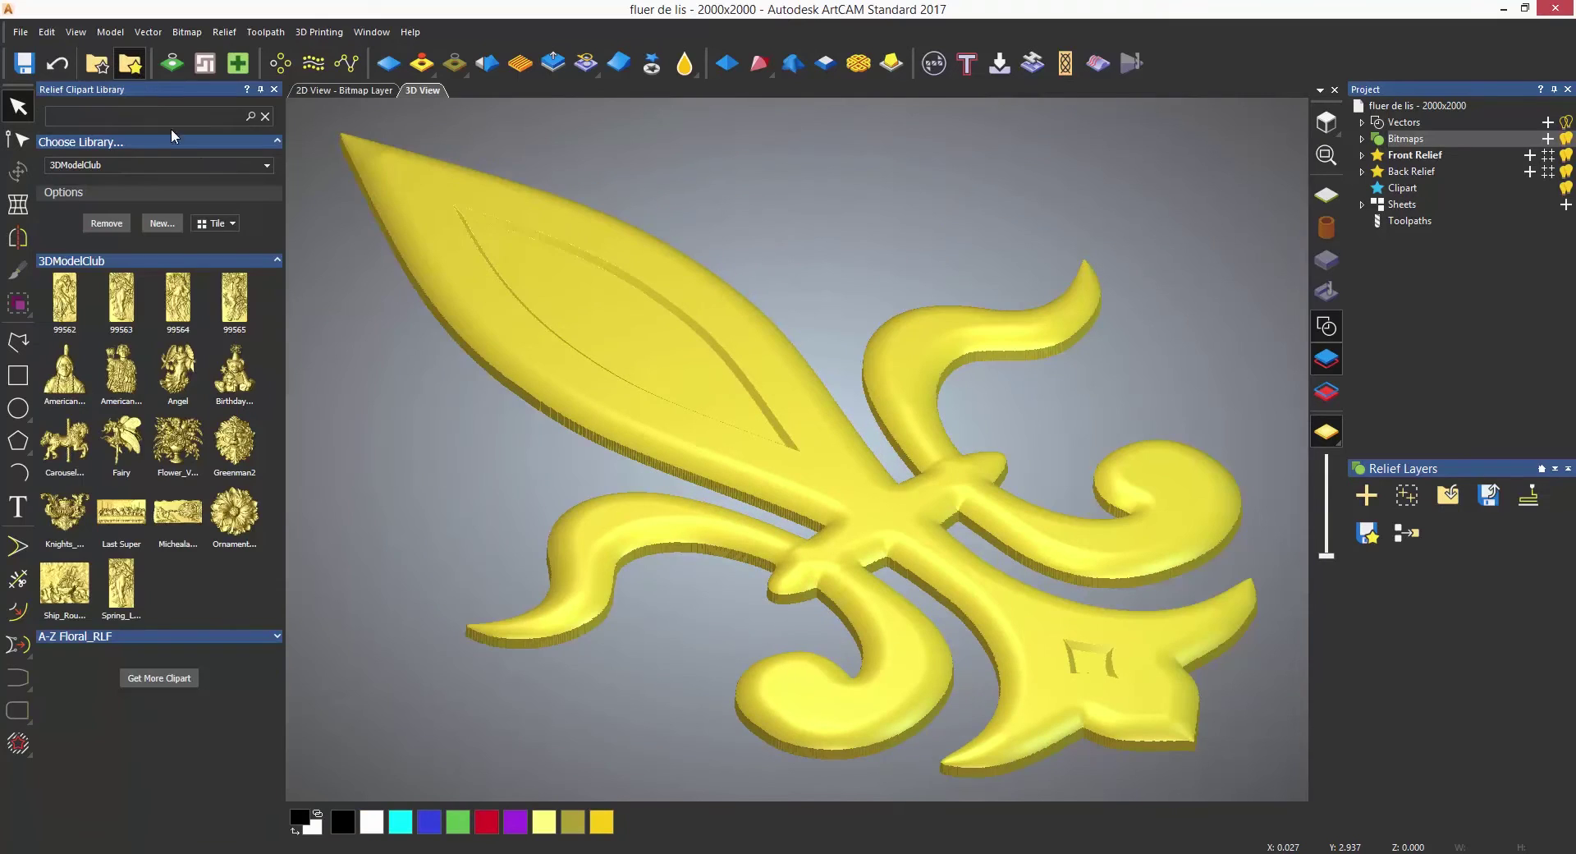
click(261, 166)
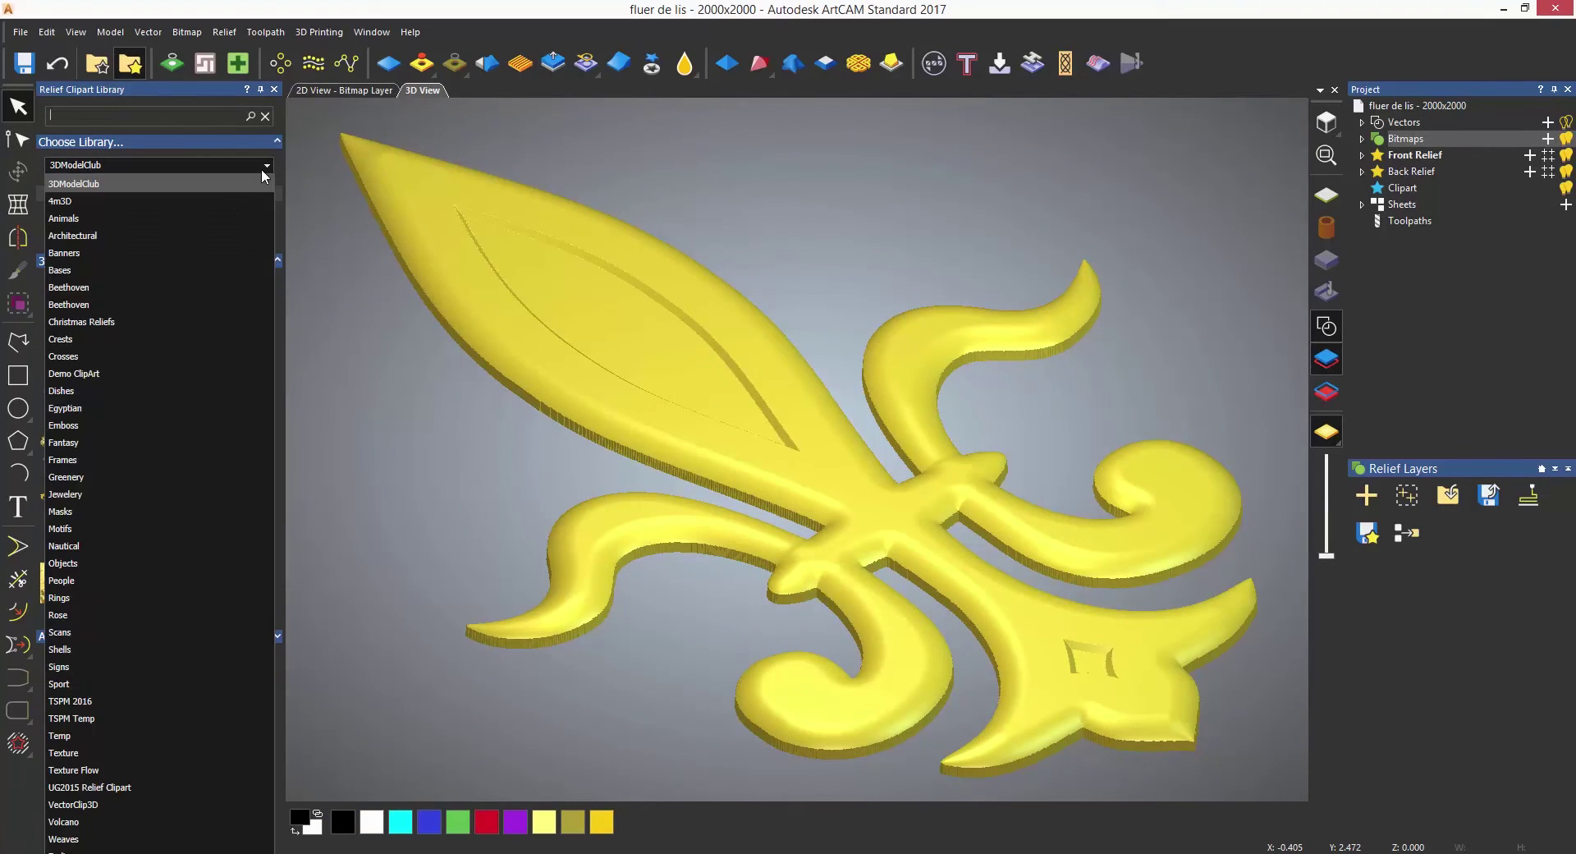
click(120, 345)
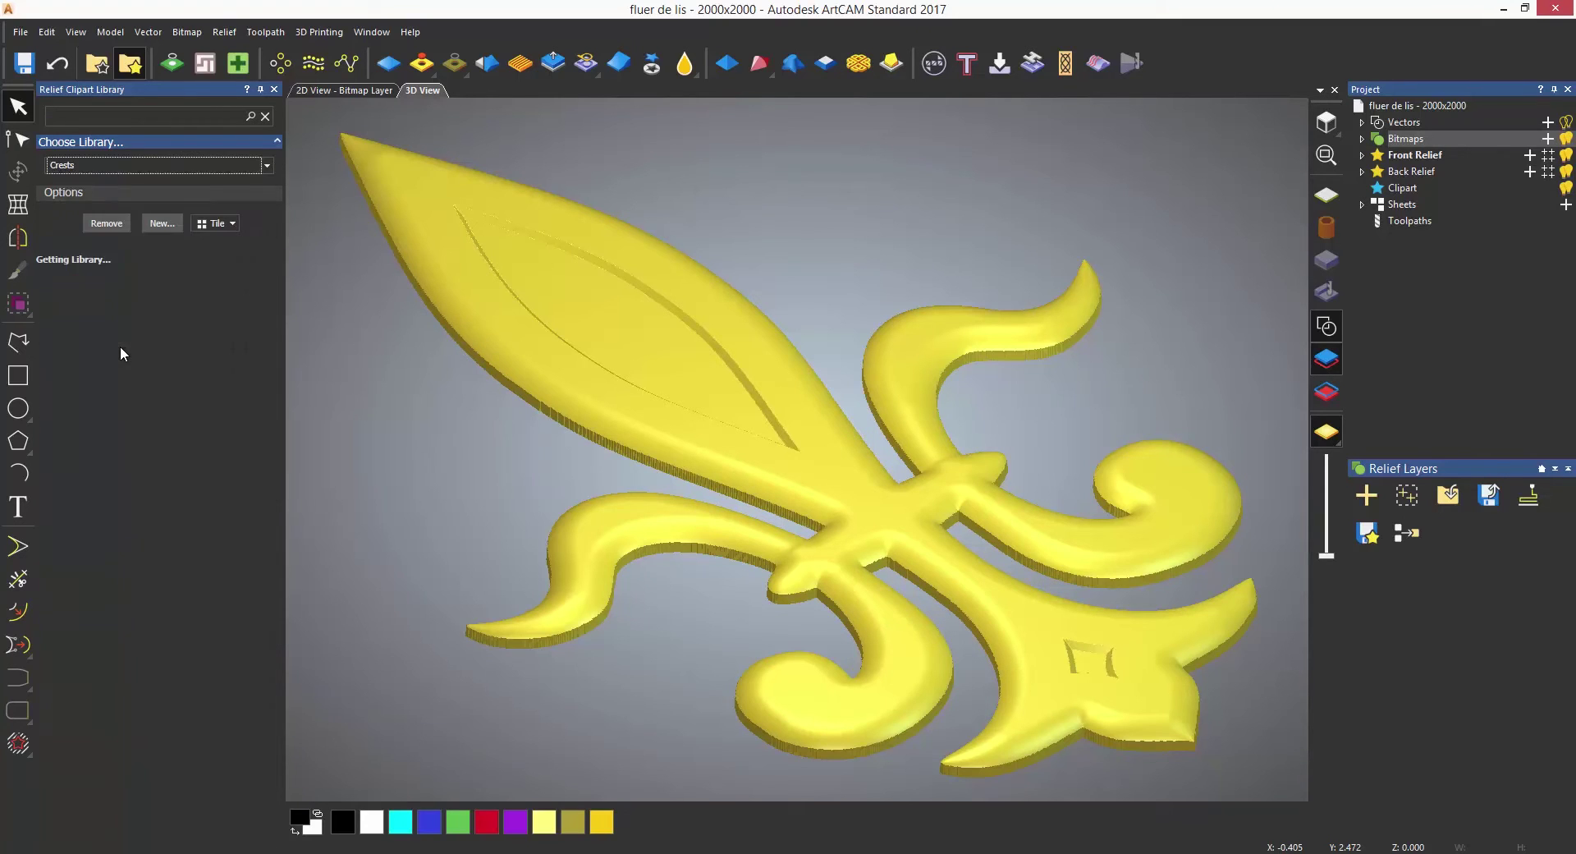
scroll(276, 530, down, 5)
scroll(276, 530, up, 5)
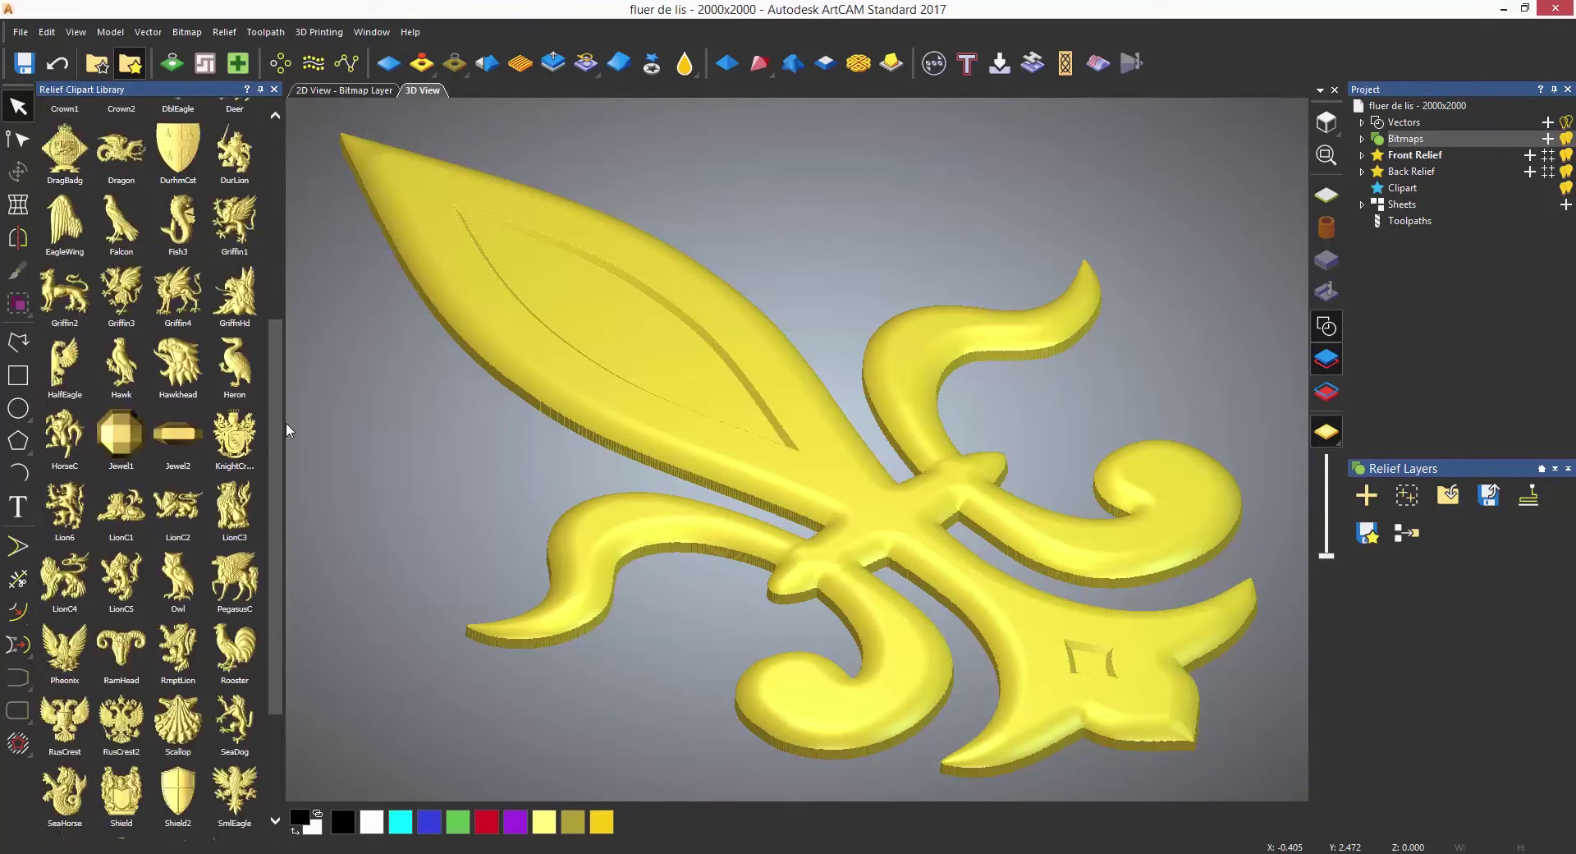
Switch to the Greenery library, search for 'eagle', then clear the search
click(141, 166)
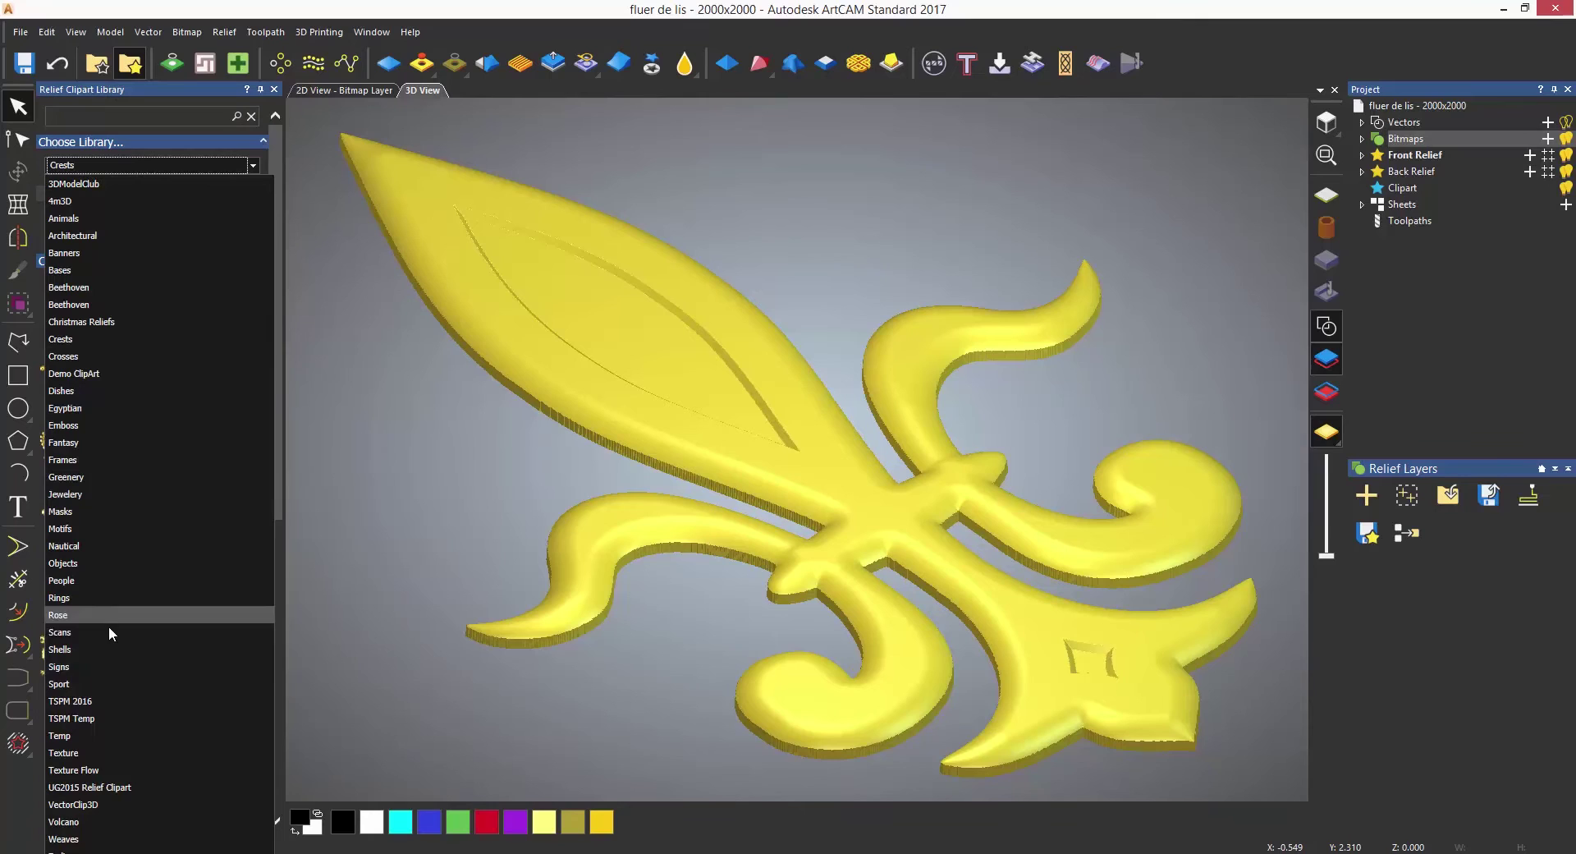
click(100, 476)
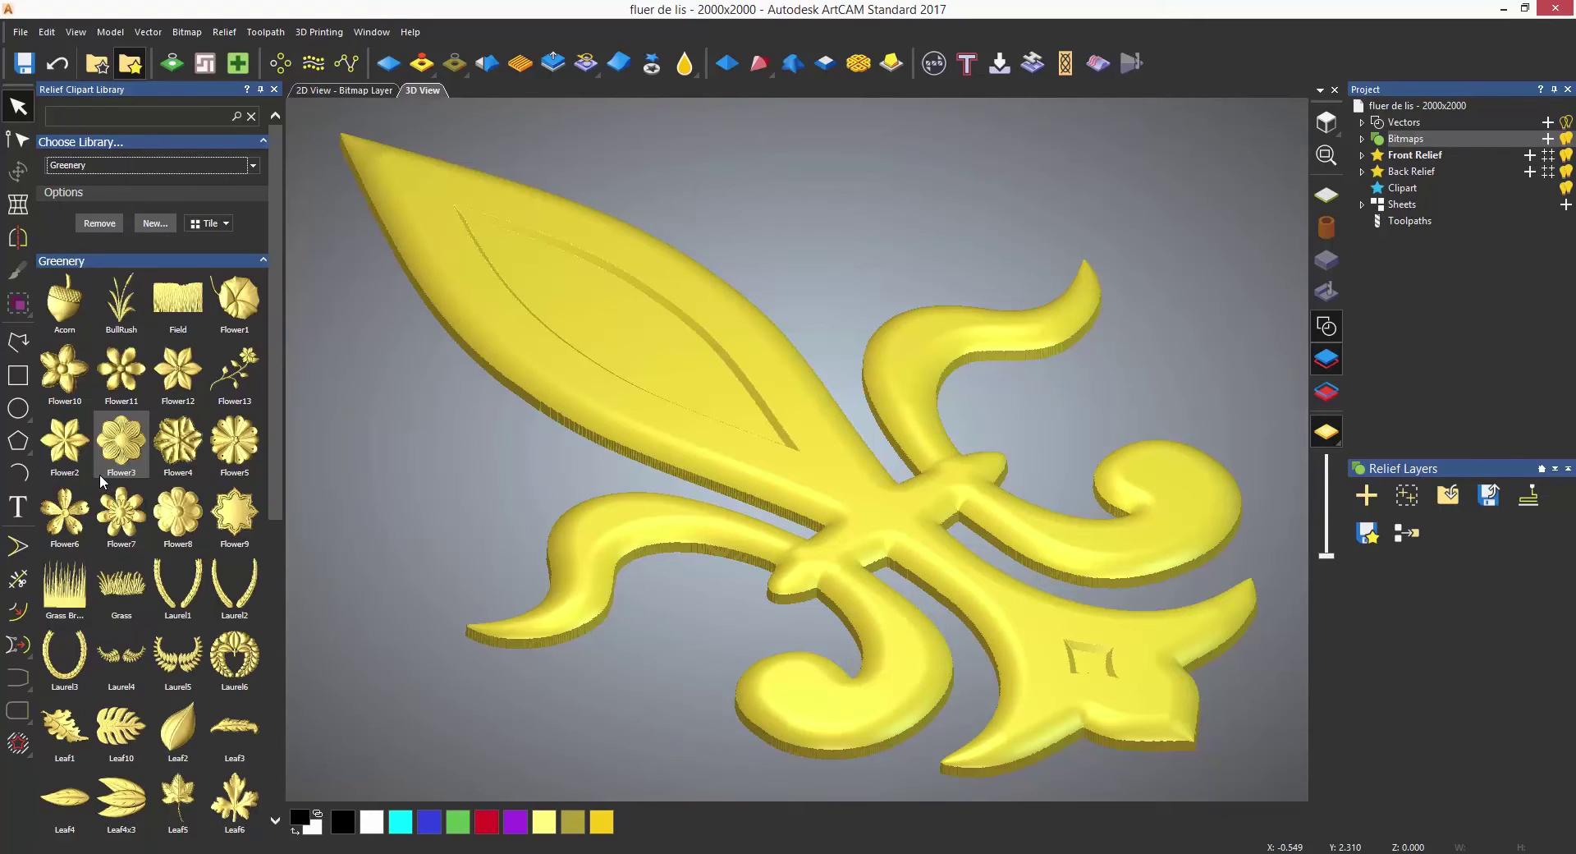
click(108, 117)
text(eagle)
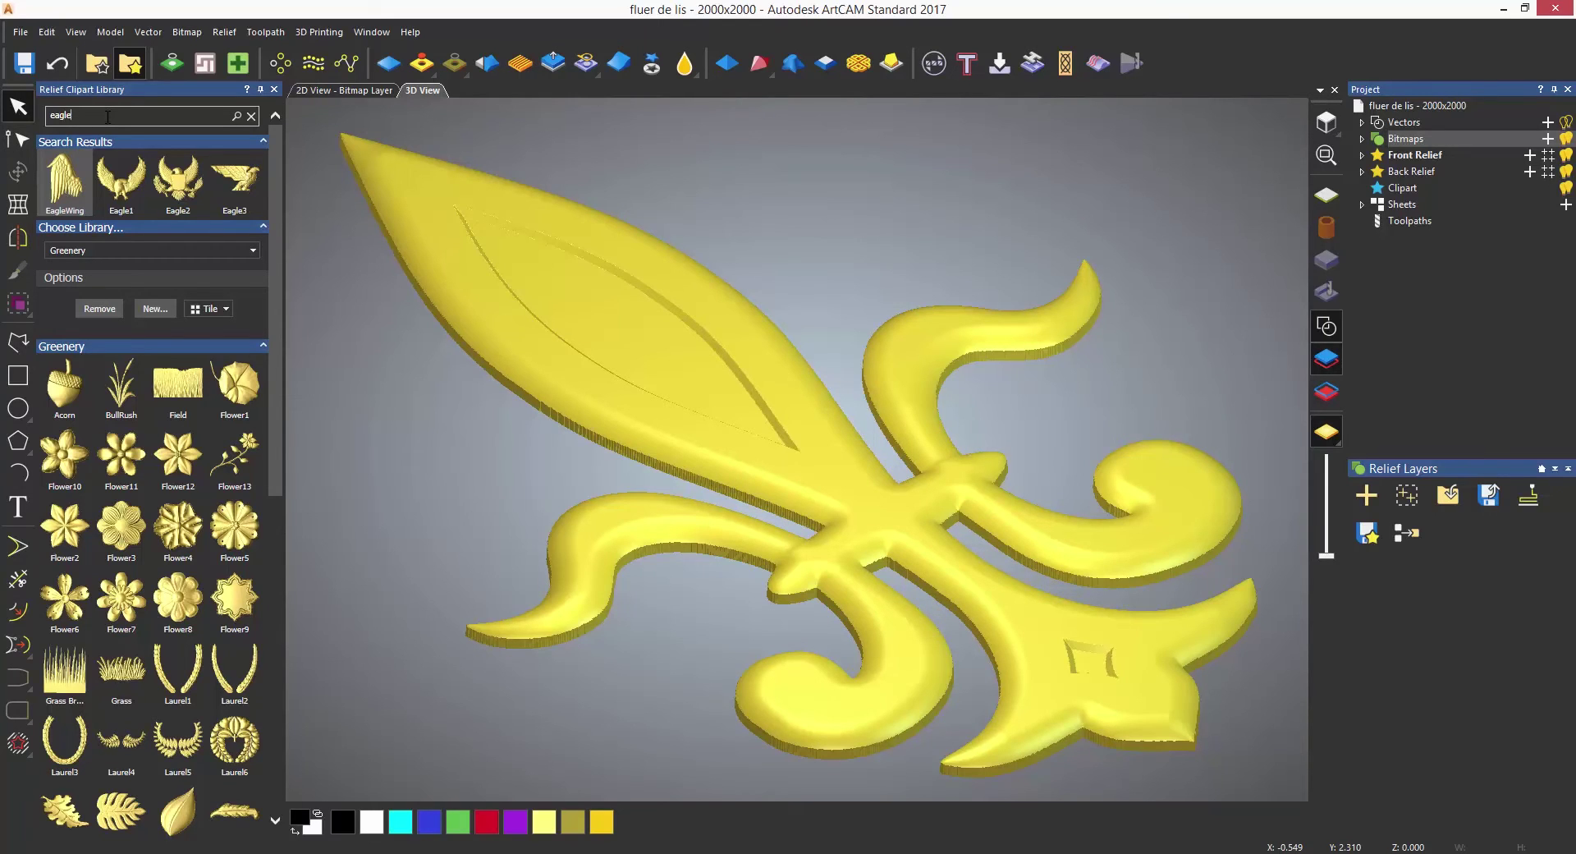
key(BackSpace)
key(BackSpace)
key(BackSpace)
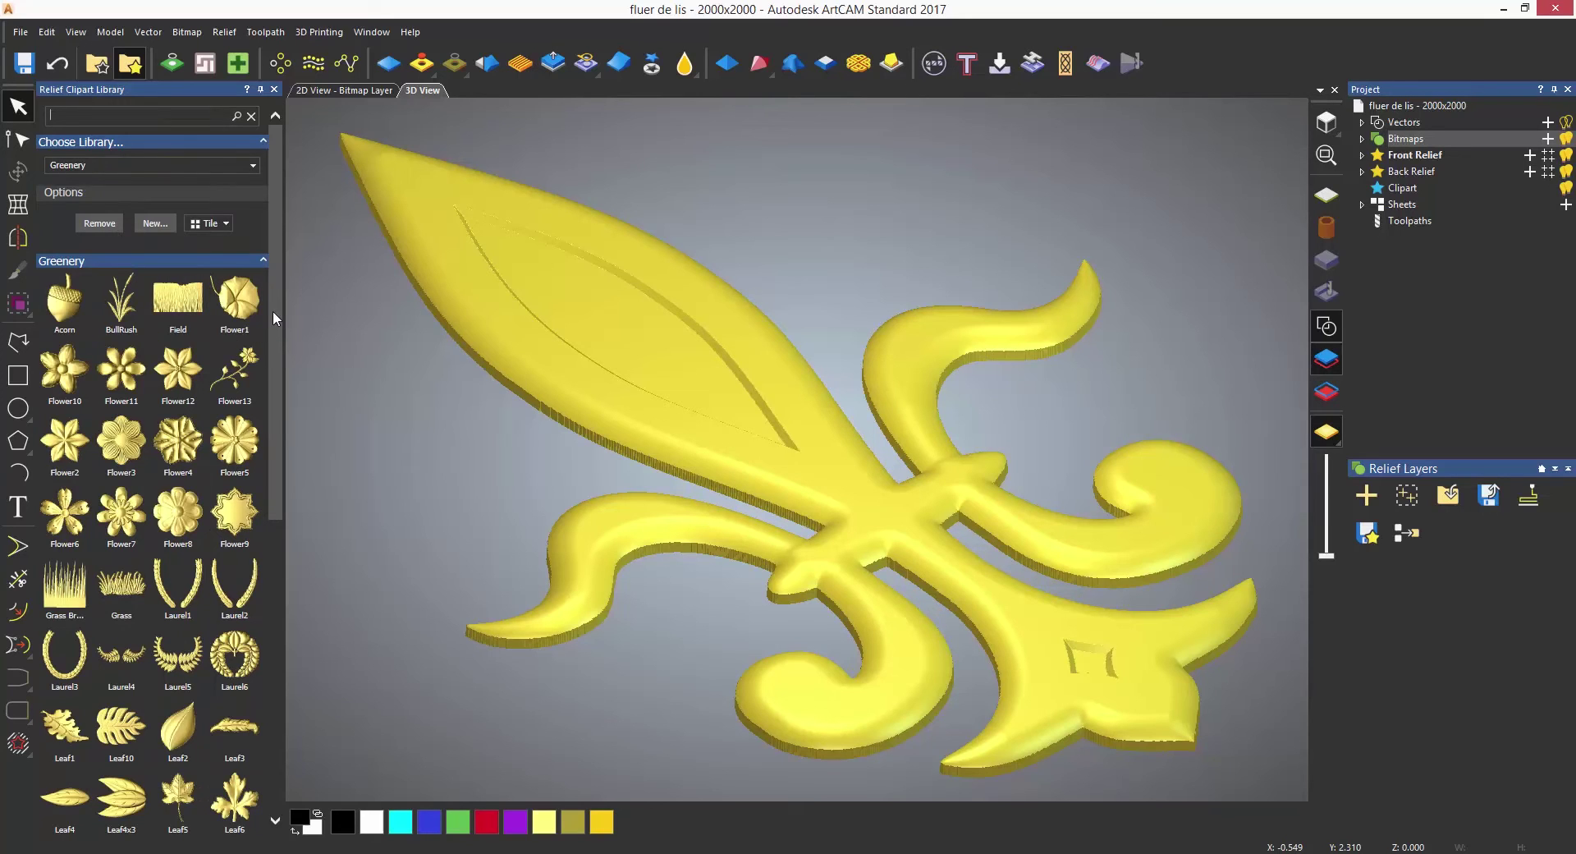
Drop Flower8 and a laurel wreath onto the relief, then bring up the fleur-de-lis clipart's options
scroll(269, 440, down, 3)
scroll(269, 460, down, 1)
scroll(276, 394, up, 2)
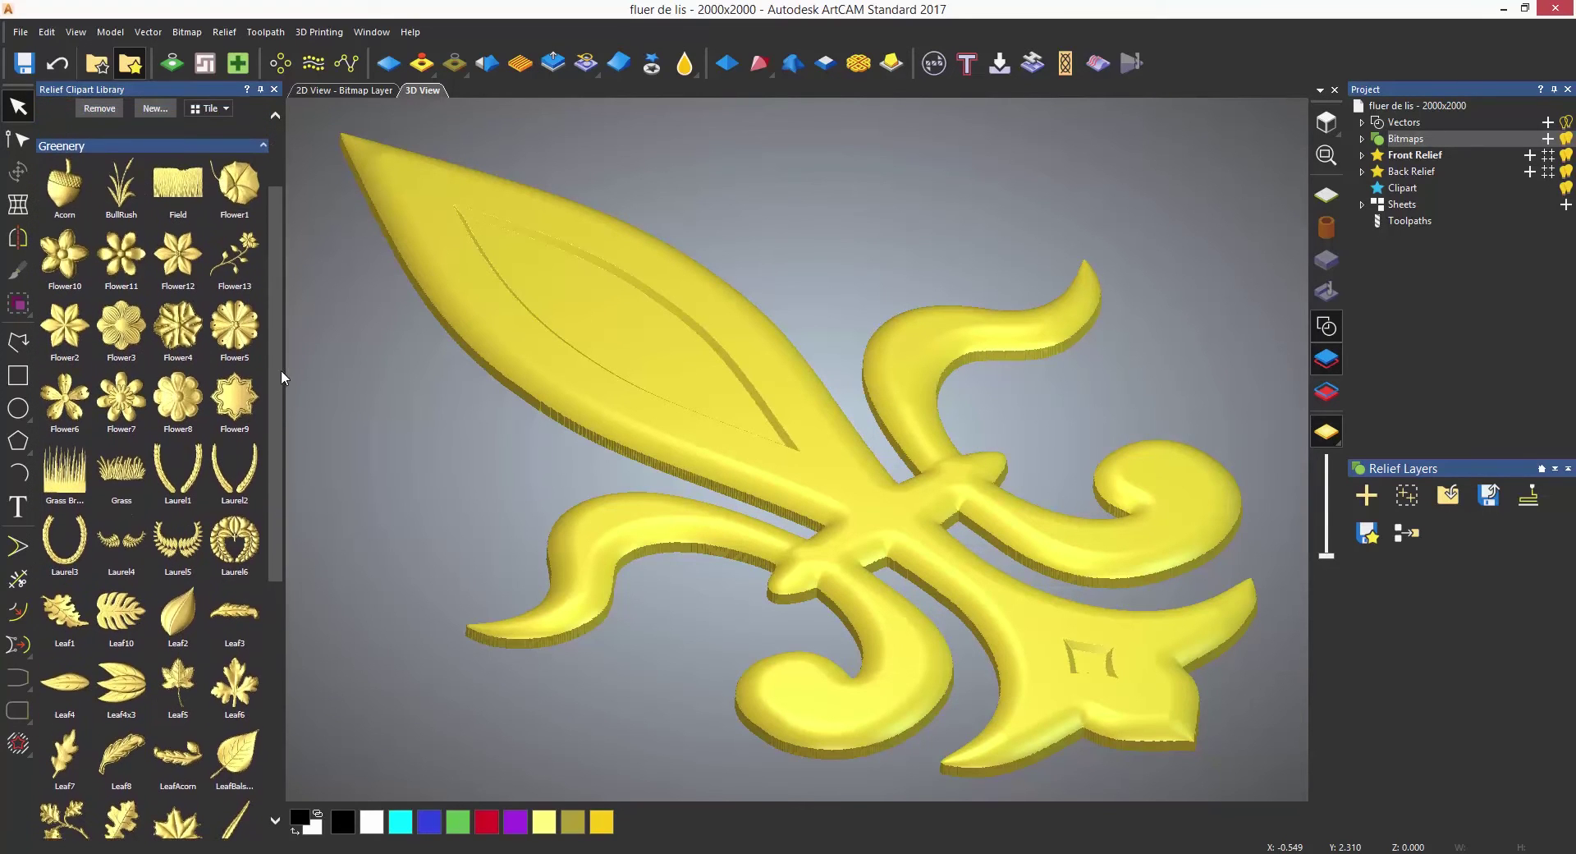
scroll(282, 357, up, 1)
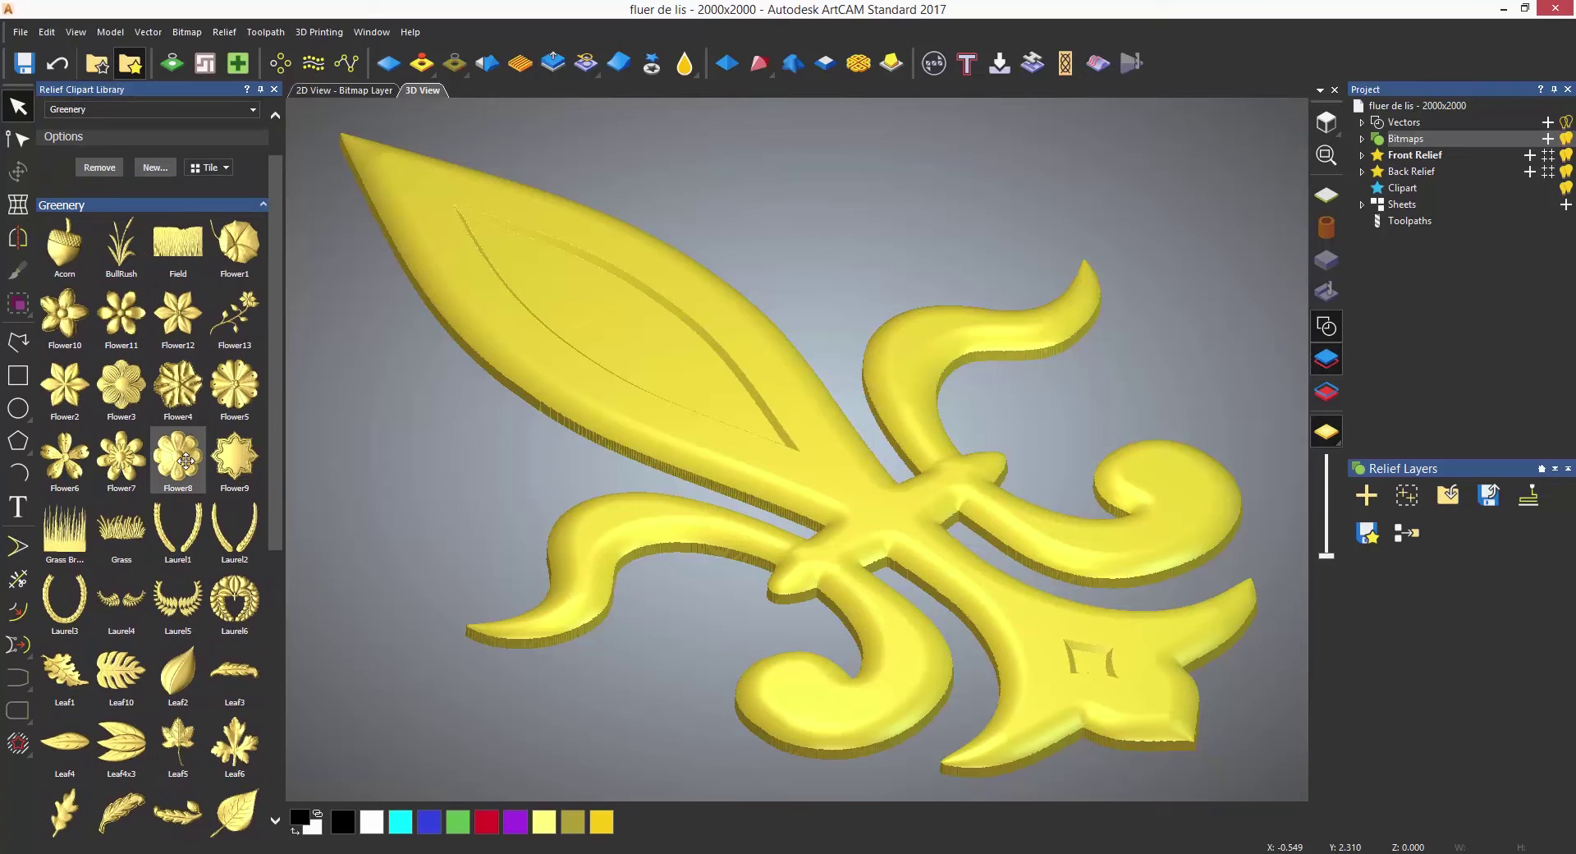
mouse_move(178, 455)
mouse_down()
mouse_move(336, 434)
mouse_move(535, 474)
mouse_move(423, 364)
mouse_up()
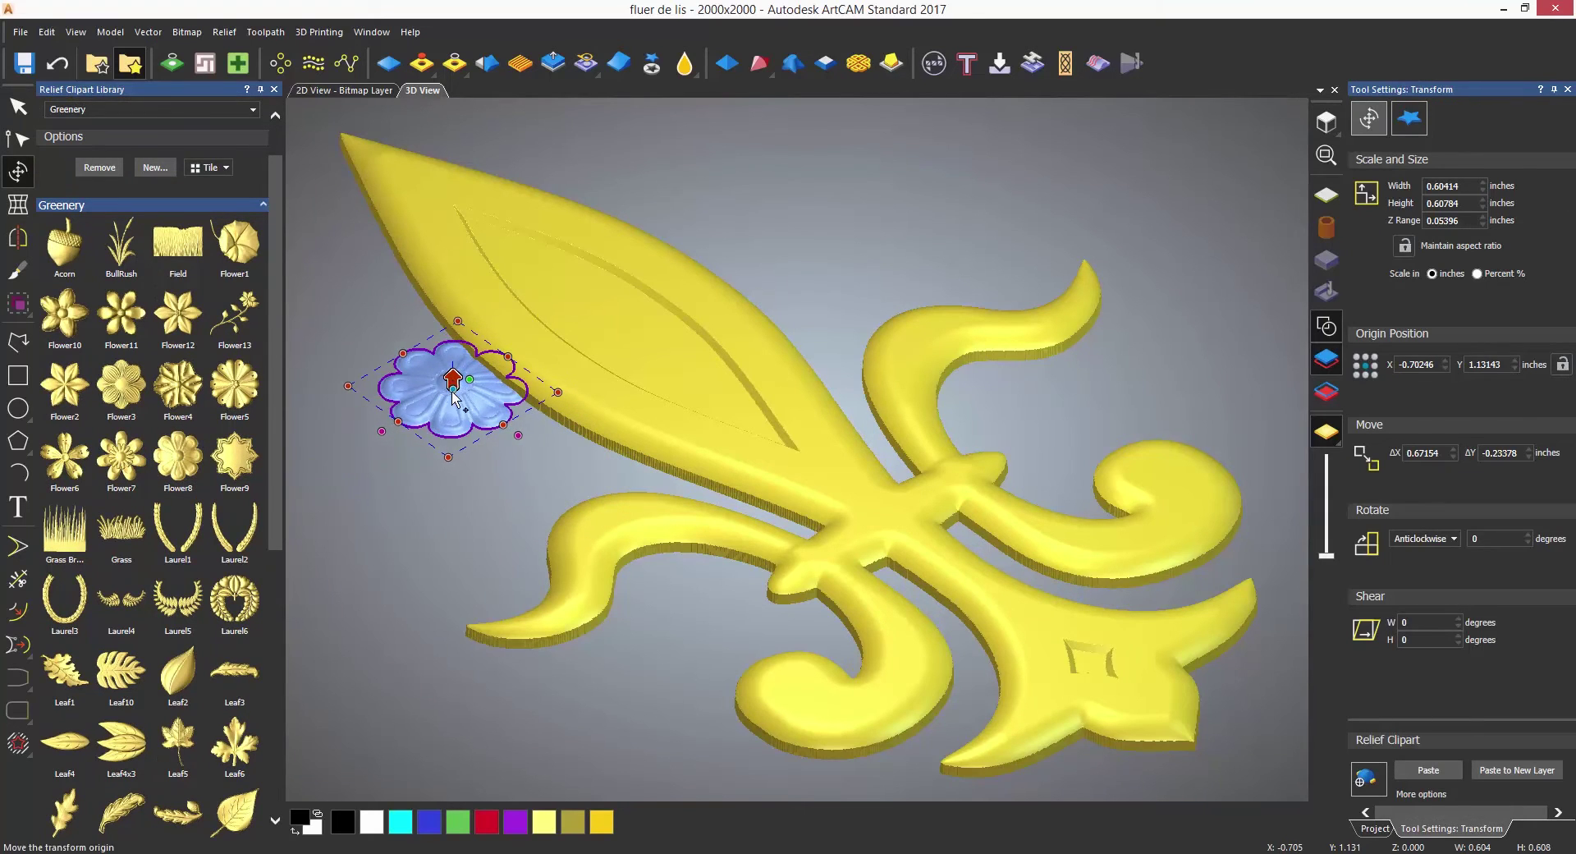
mouse_move(235, 598)
mouse_down()
mouse_move(538, 473)
mouse_move(577, 404)
mouse_up()
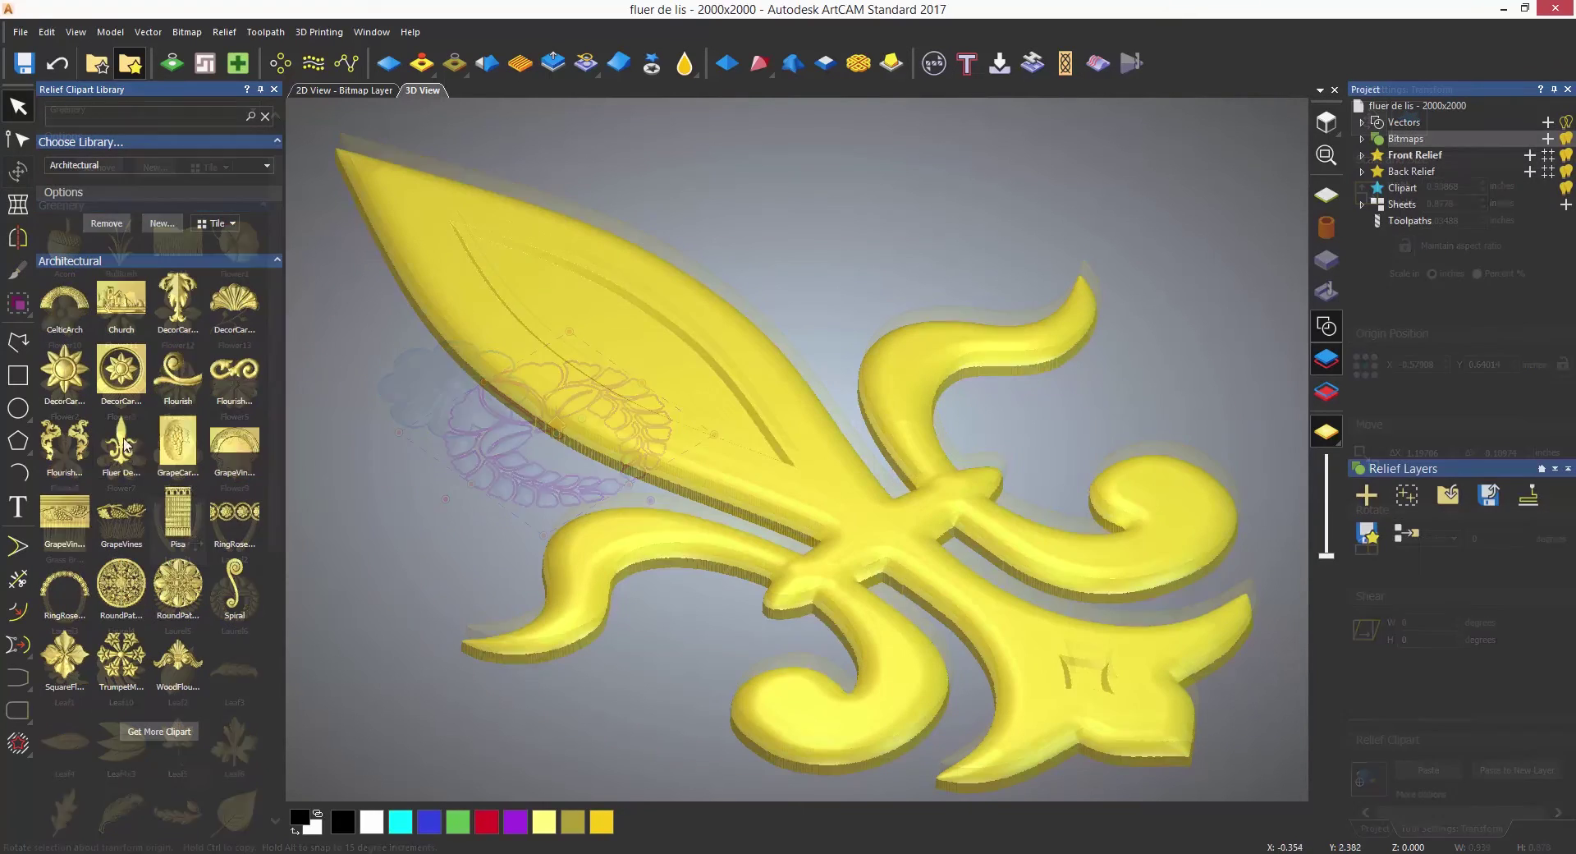
right_click(122, 438)
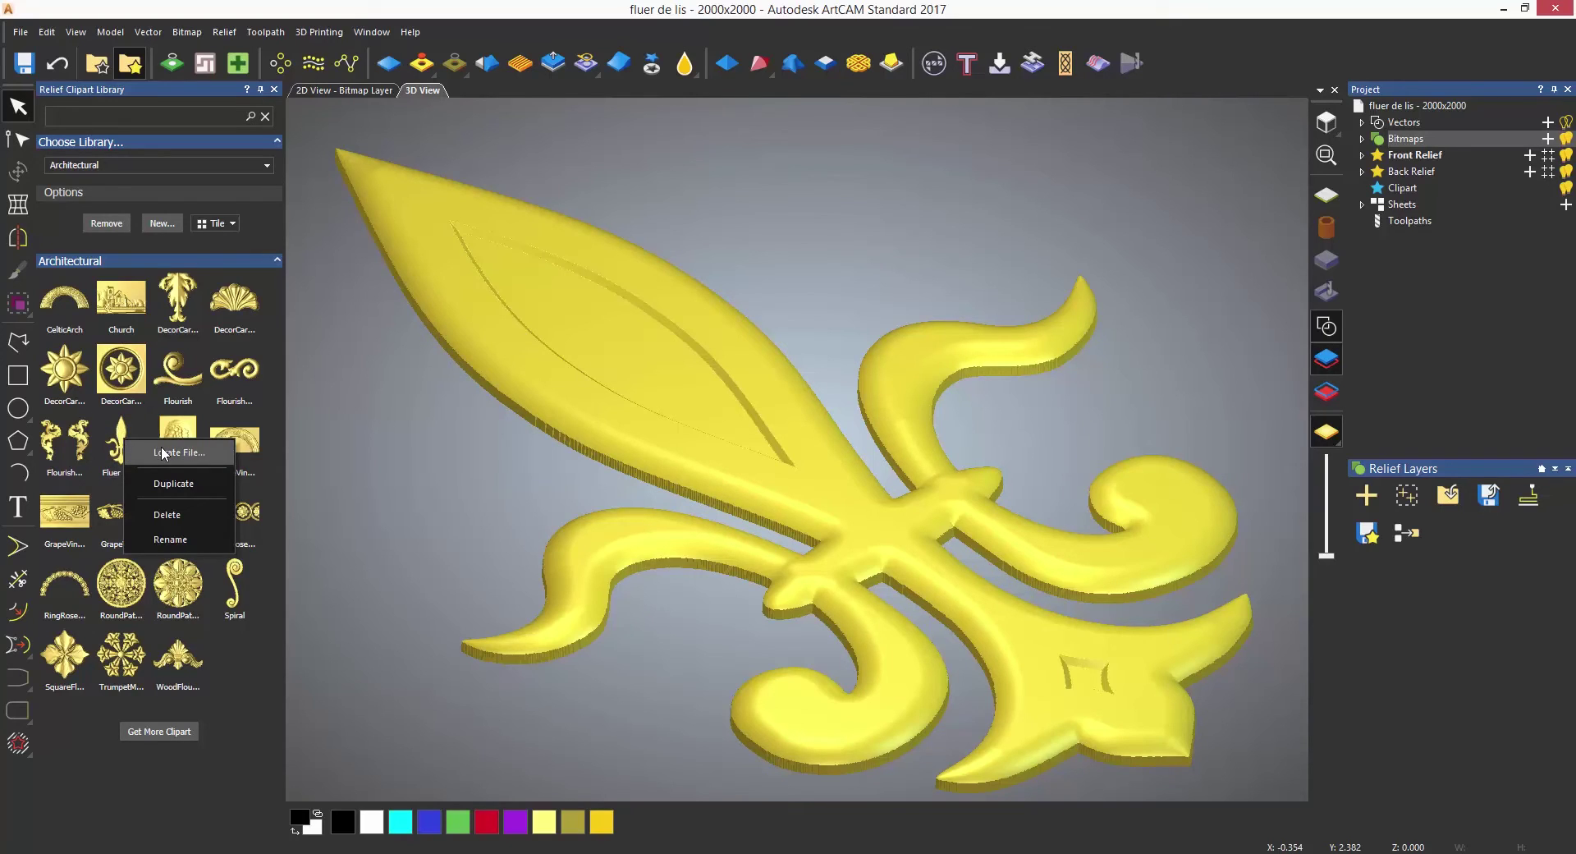
click(162, 452)
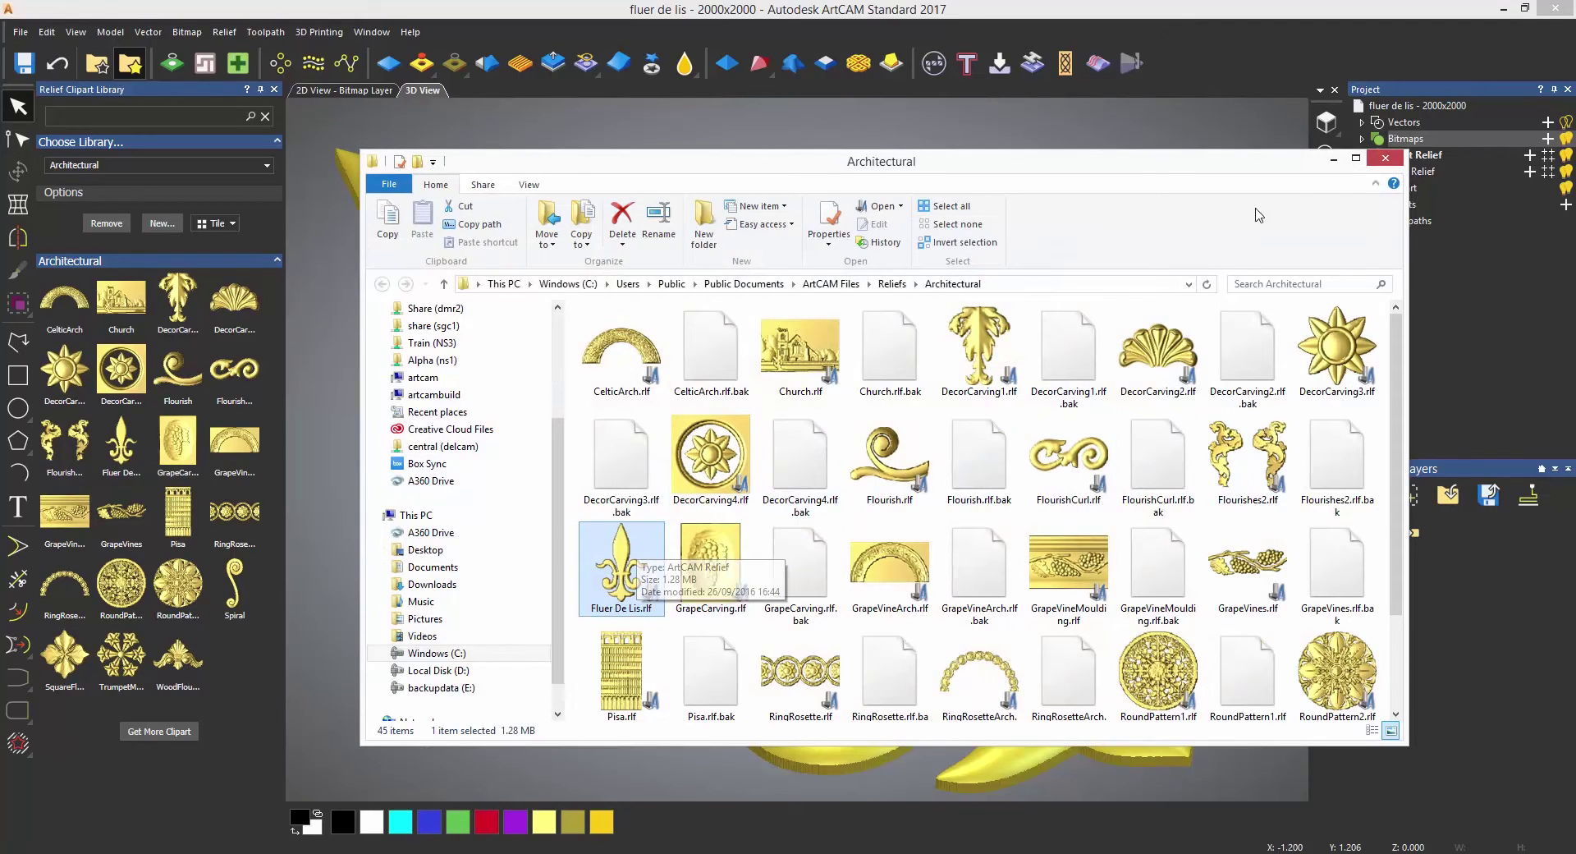
click(1388, 159)
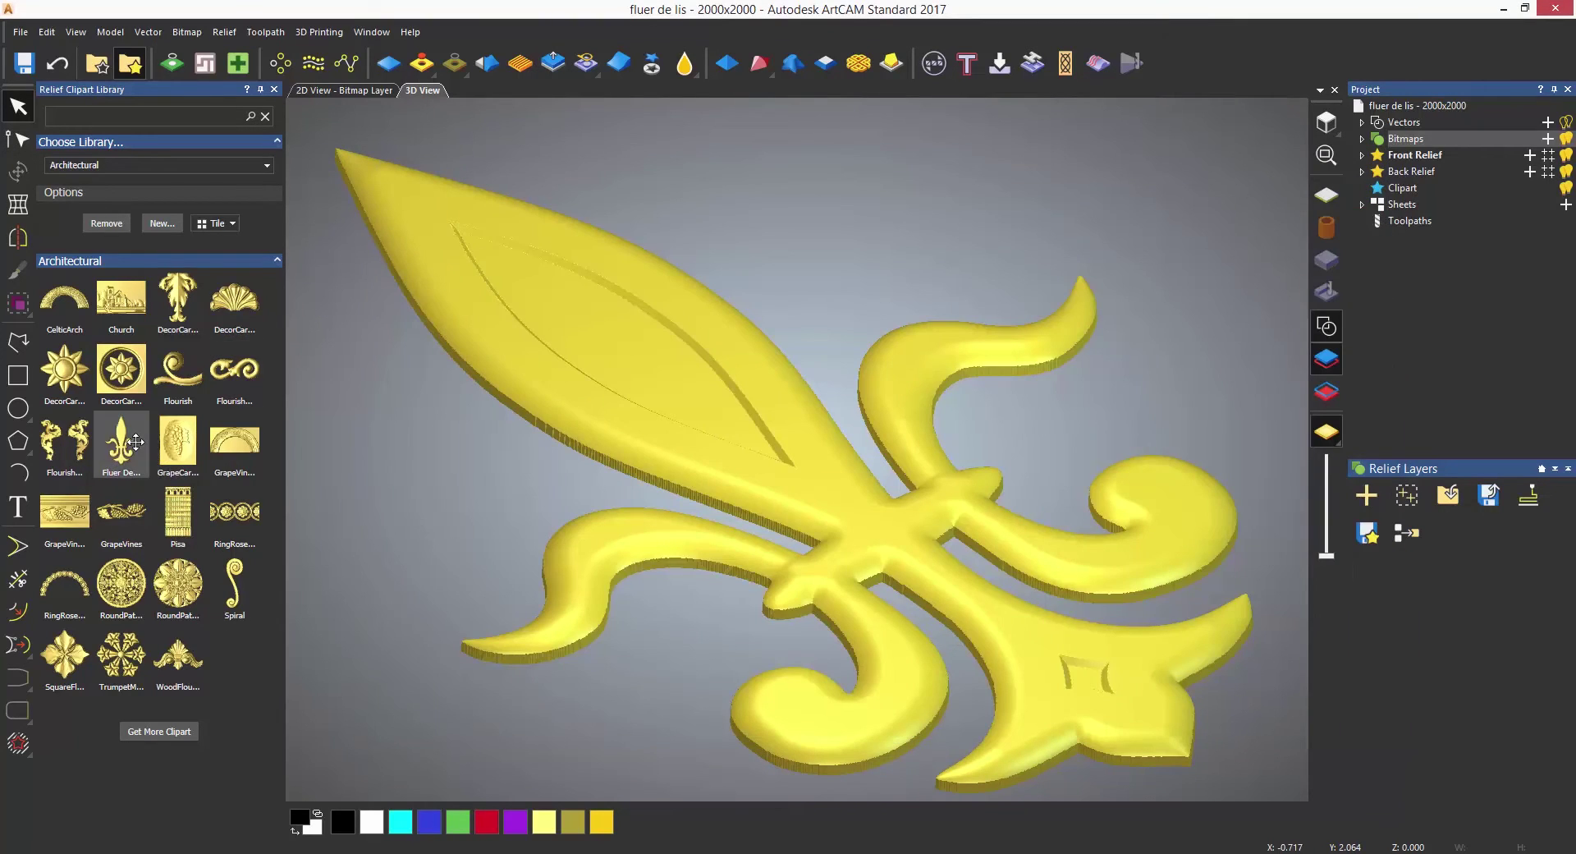
Delete the fleur-de-lis clipart and save the Front Relief into the Architectural library
right_click(137, 445)
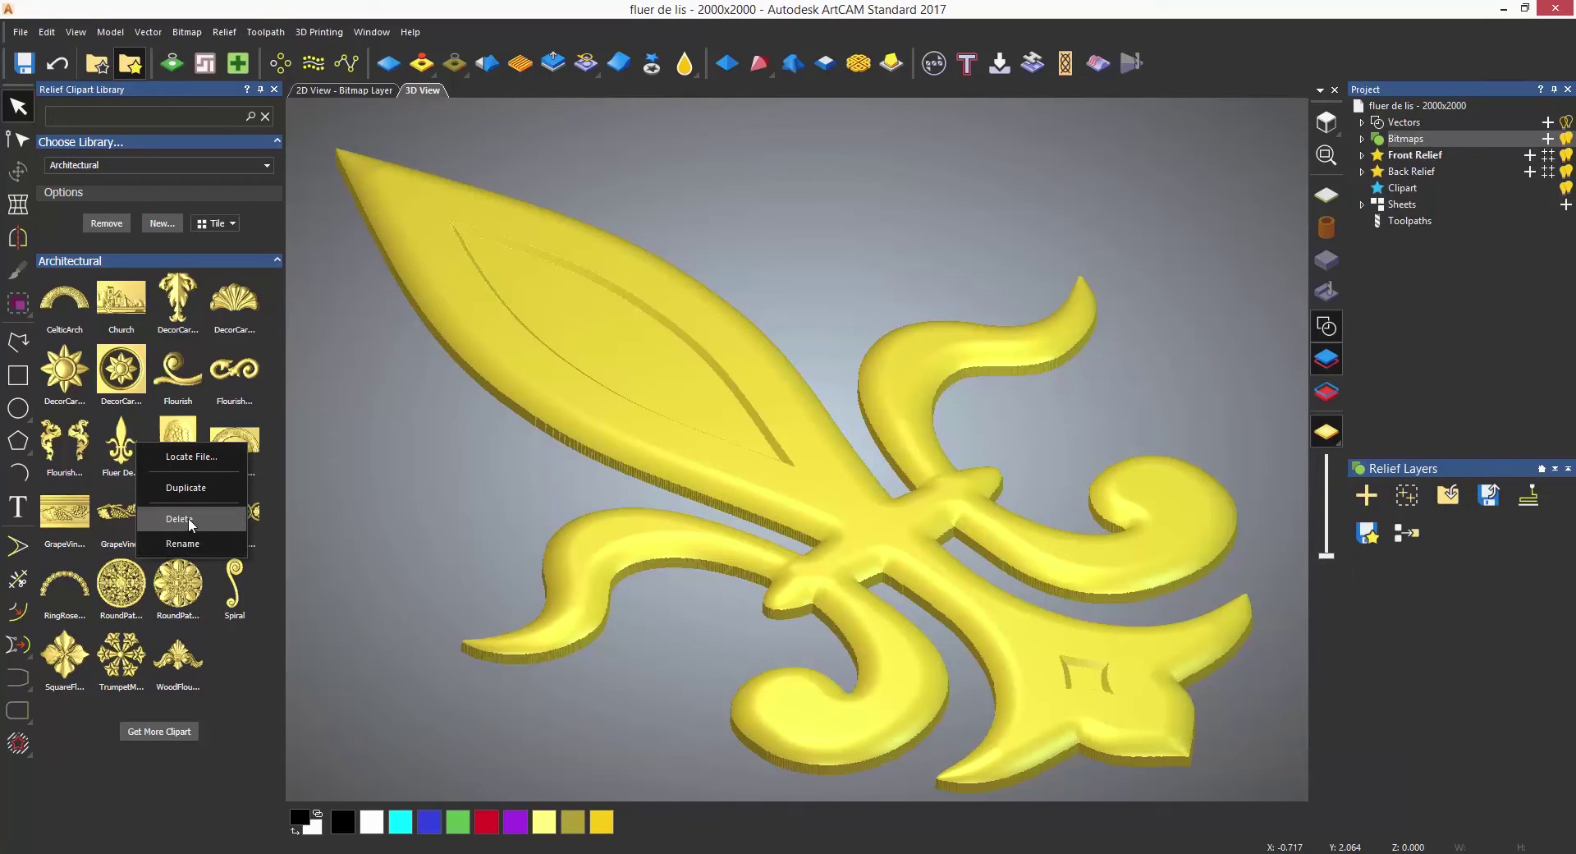
click(189, 519)
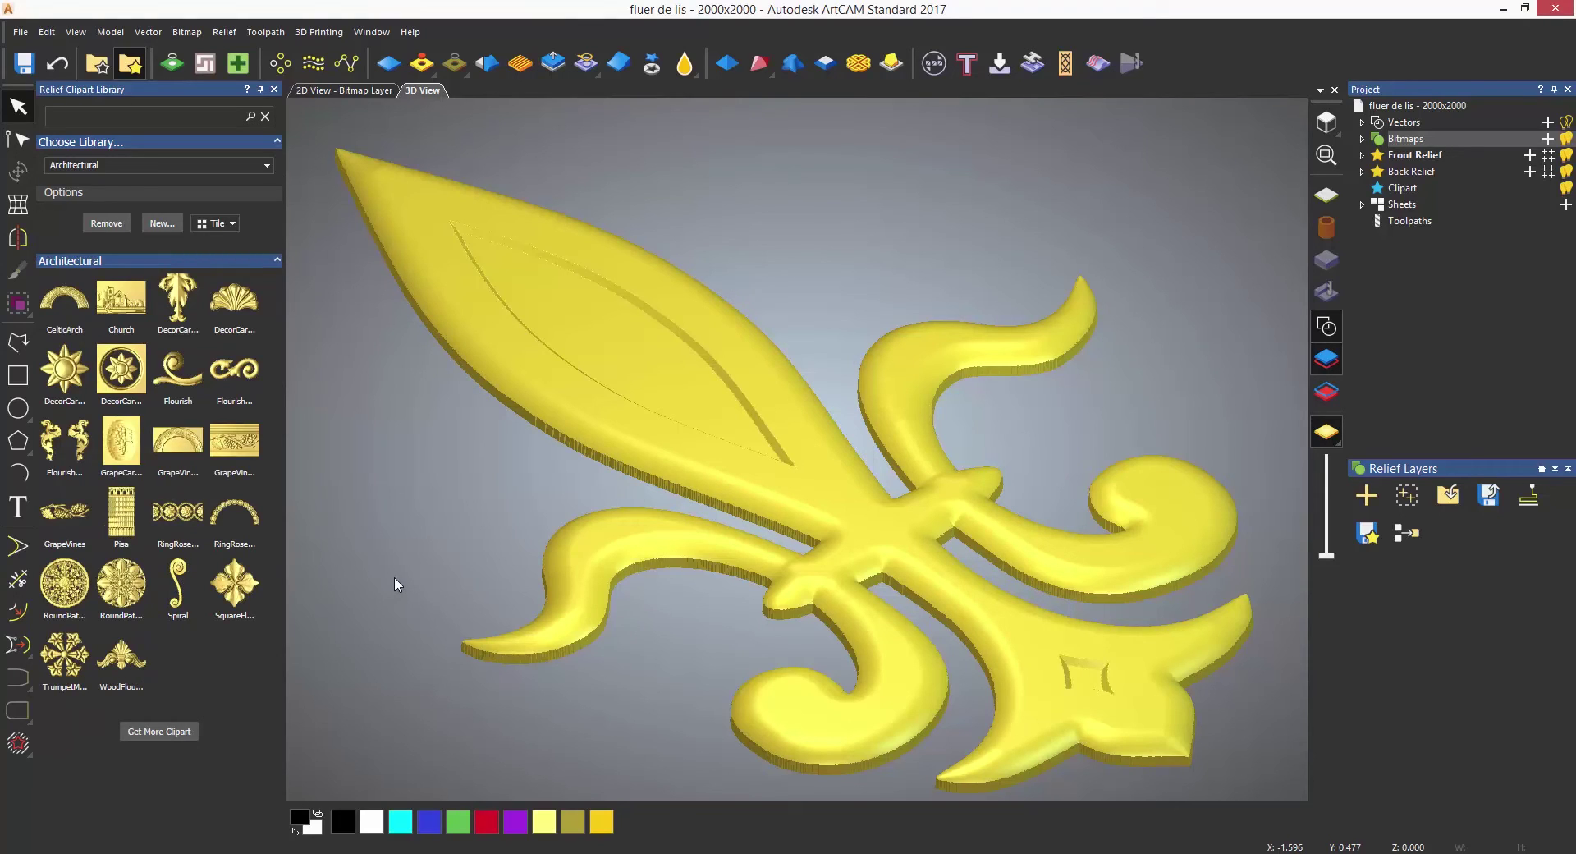
right_click(1404, 160)
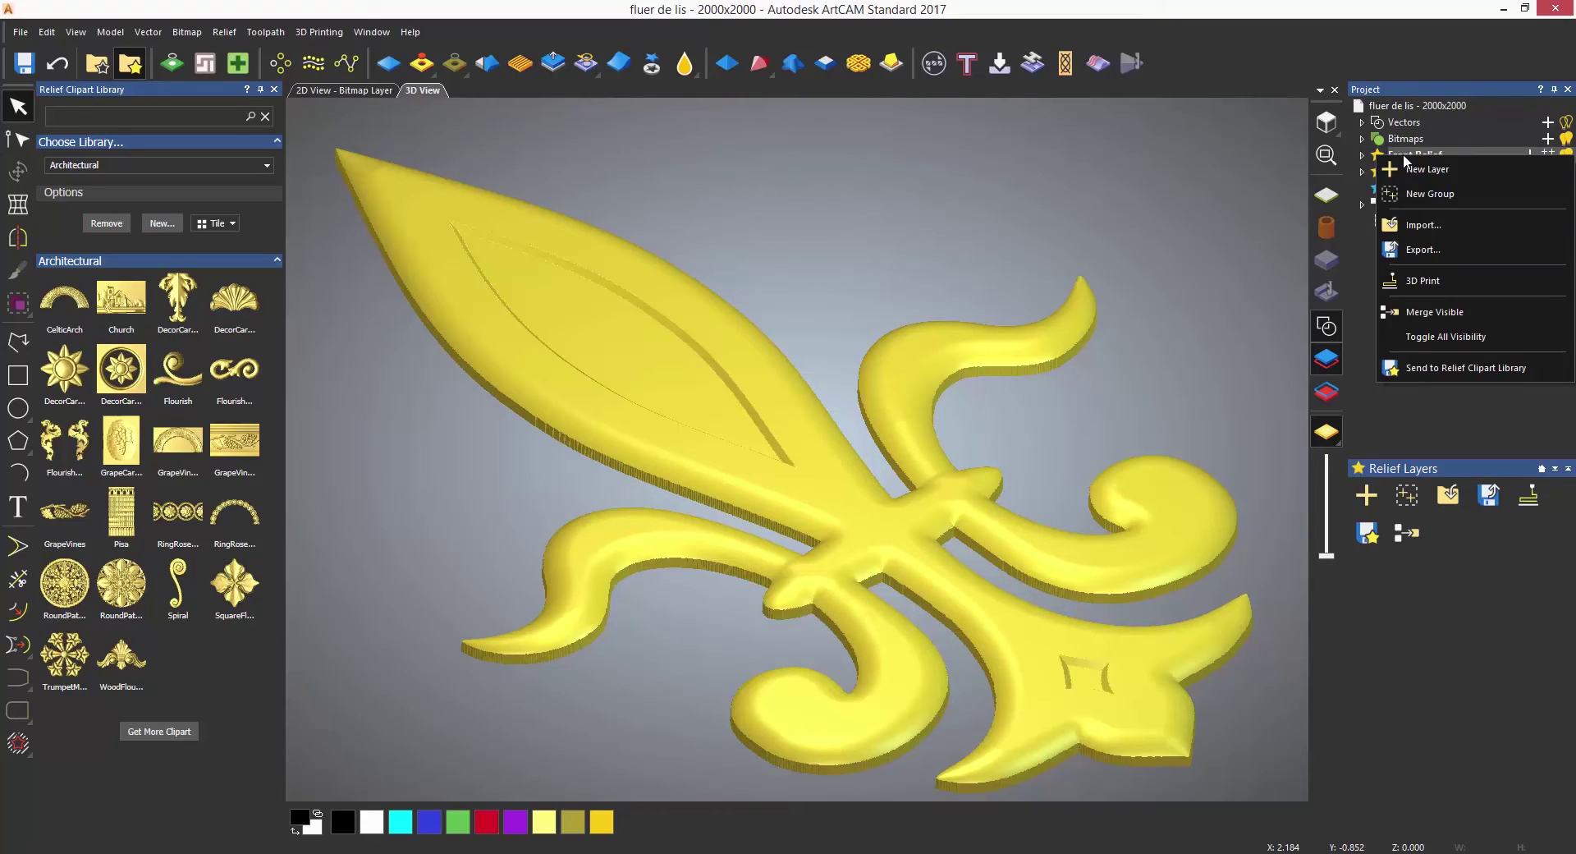
click(1445, 366)
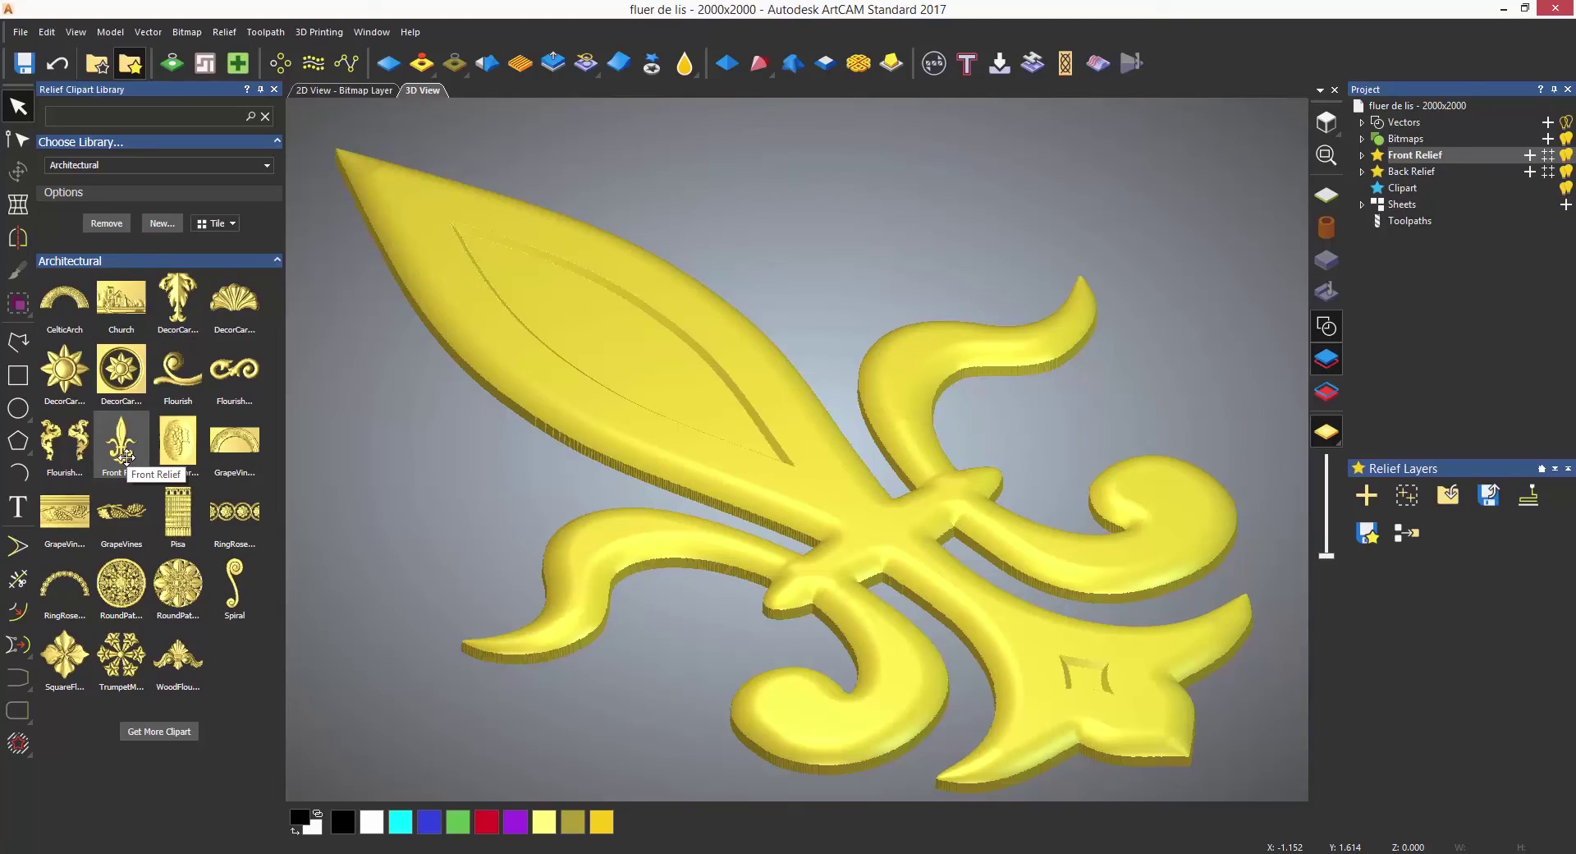
Test-place the Front Relief clipart in the 3D view, then cancel it with Esc
mouse_move(126, 457)
mouse_down()
mouse_move(405, 480)
mouse_move(967, 322)
mouse_move(899, 285)
mouse_up()
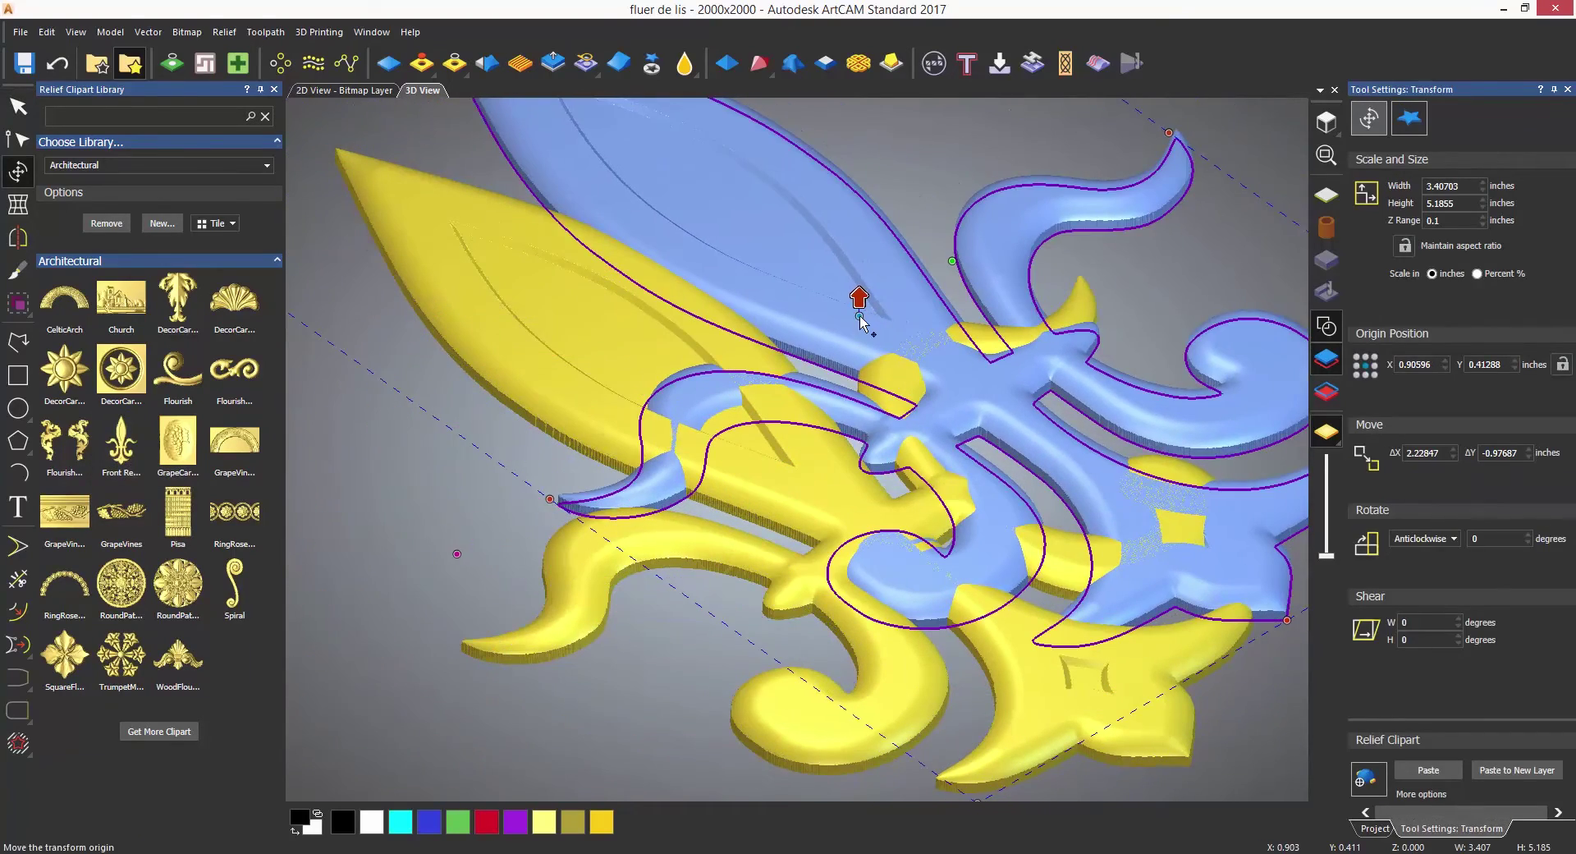
key(Escape)
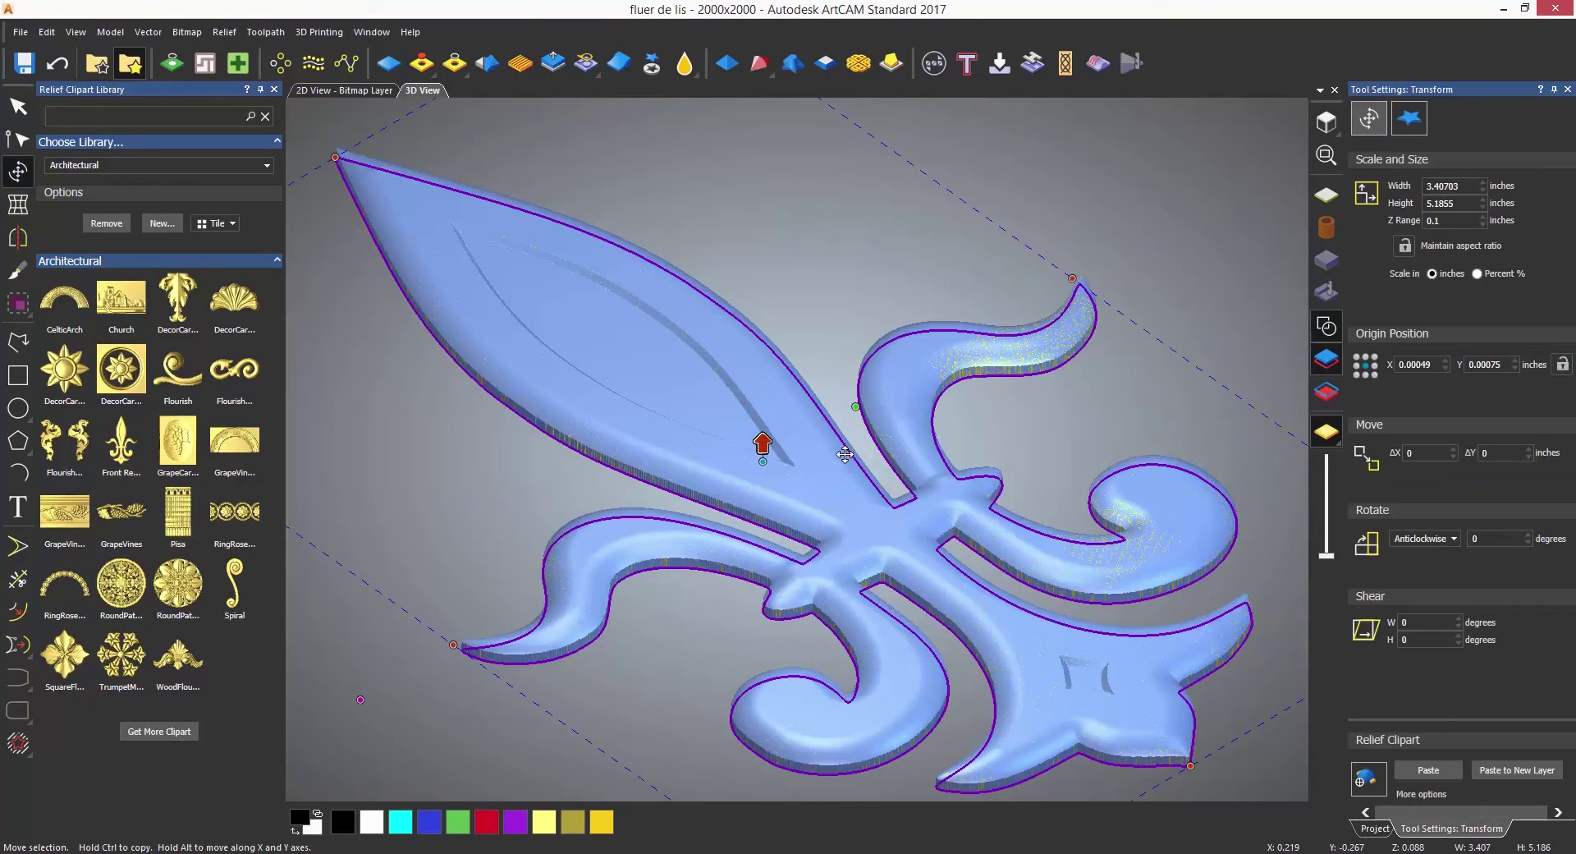
key(Escape)
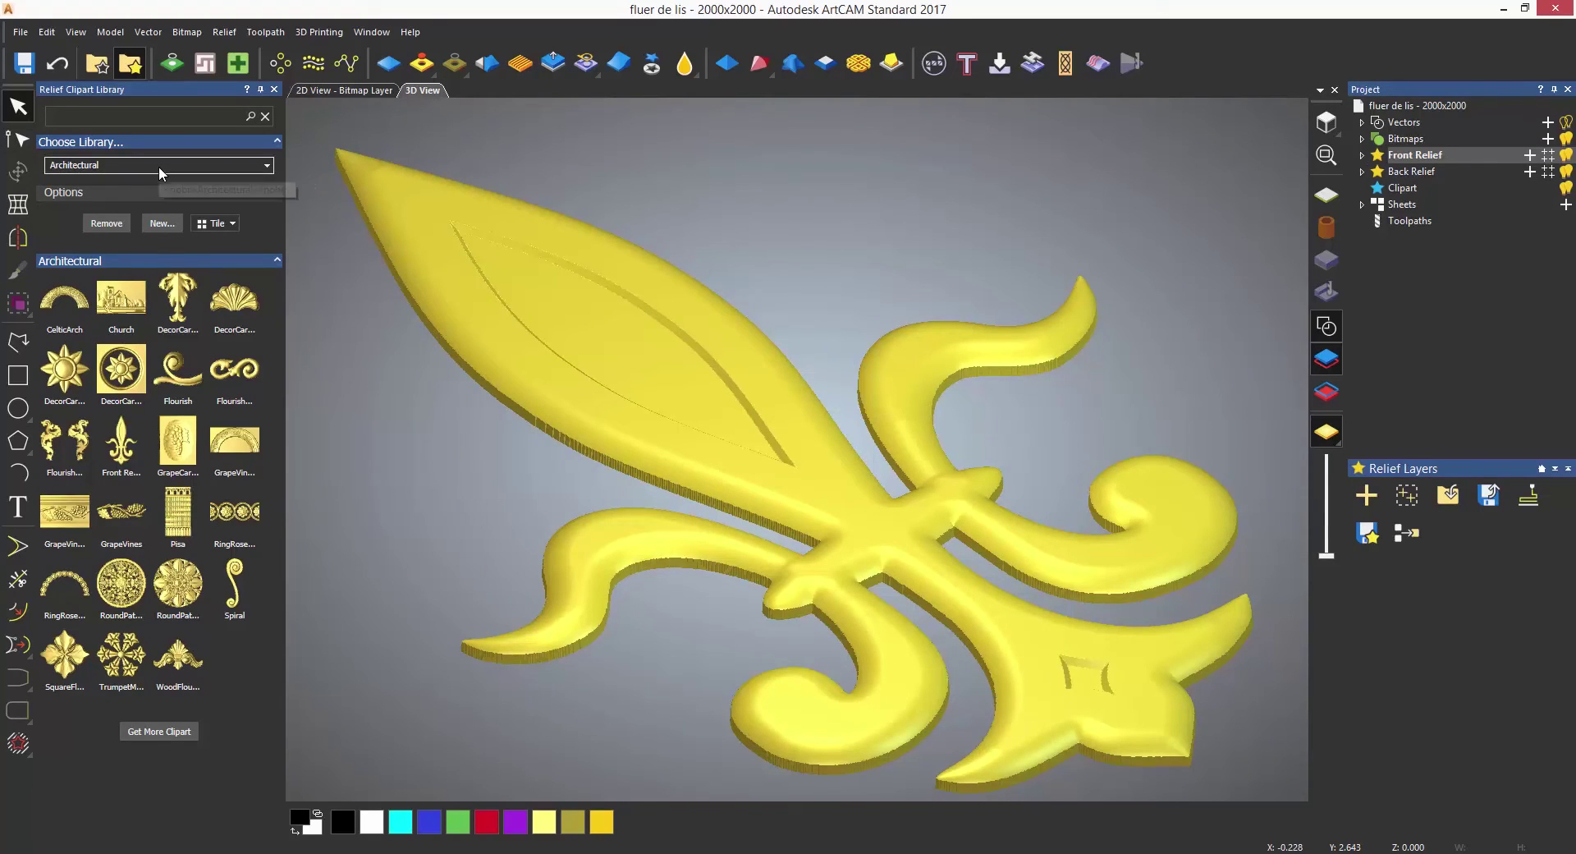
Start a new clipart library and browse to Public Documents > ArtCAM Files > Reliefs
click(161, 225)
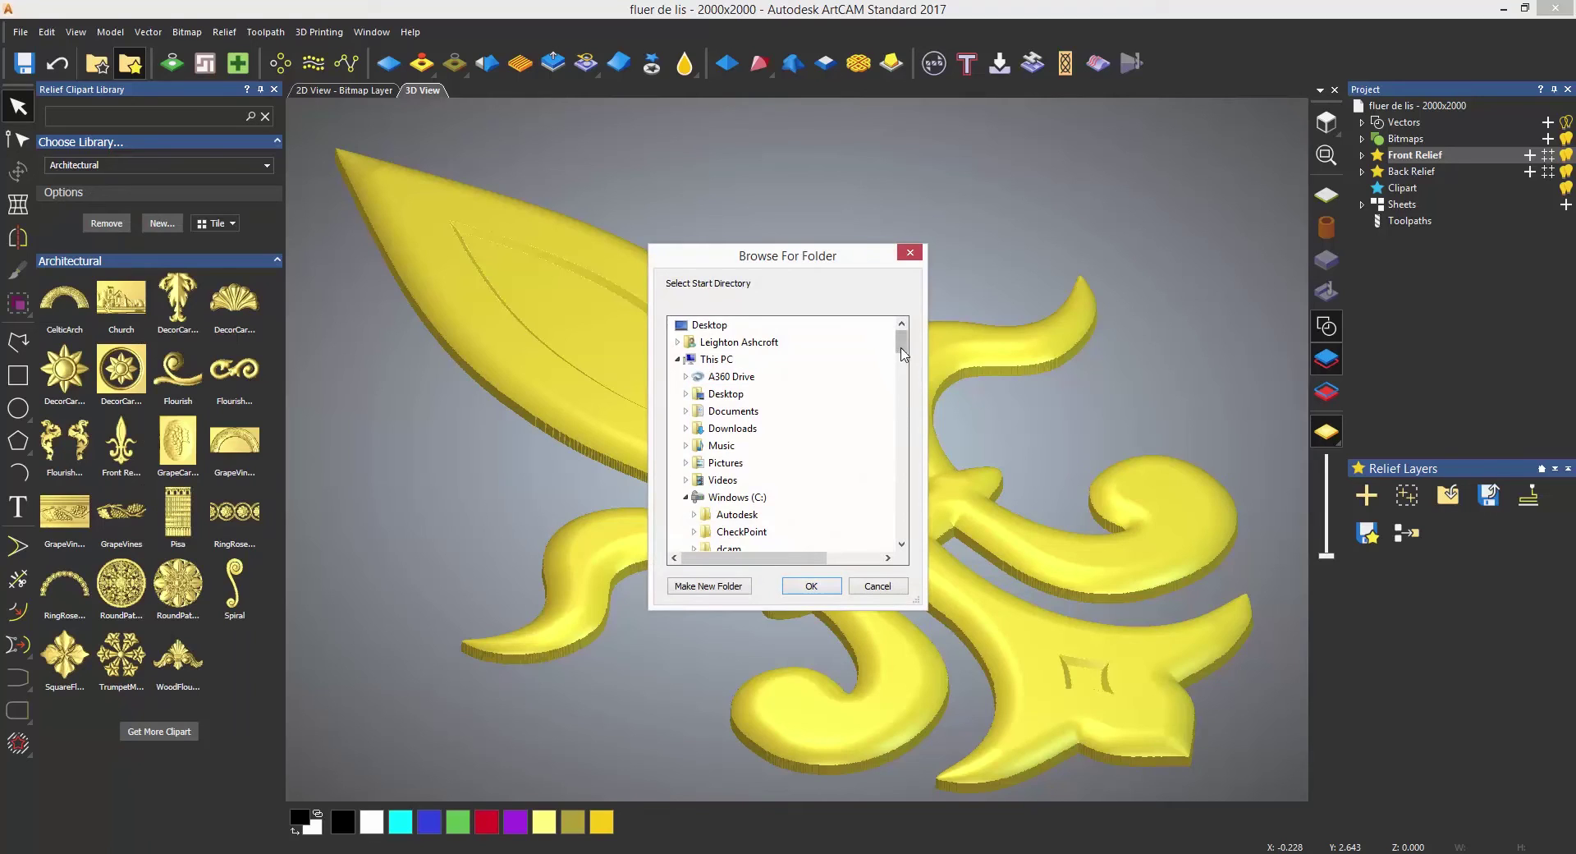
scroll(907, 353, down, 1)
drag(906, 353, 920, 395)
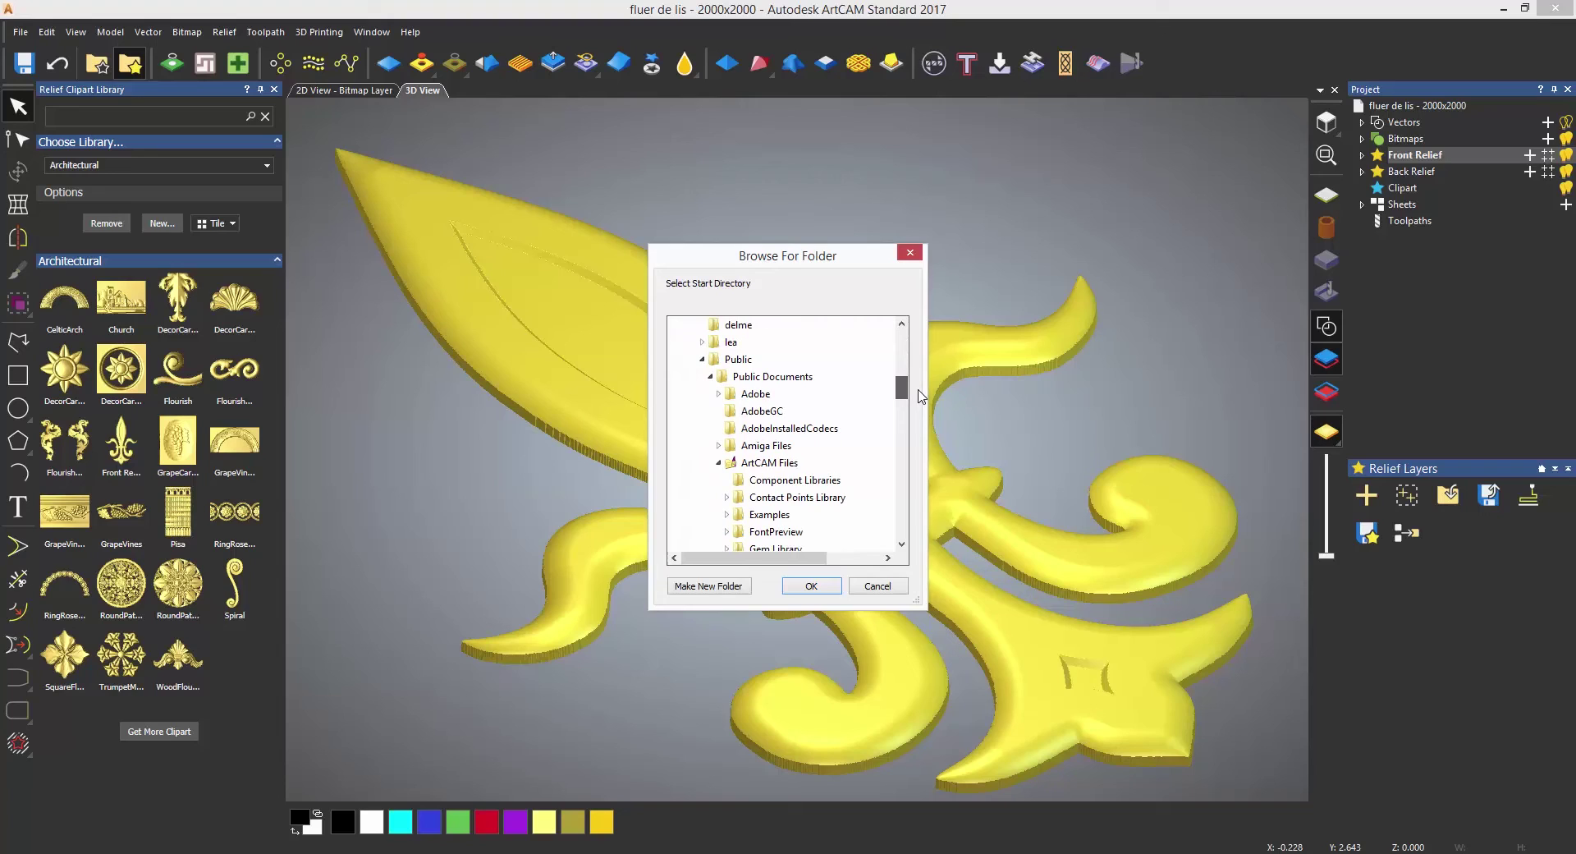
click(721, 381)
drag(907, 397, 910, 424)
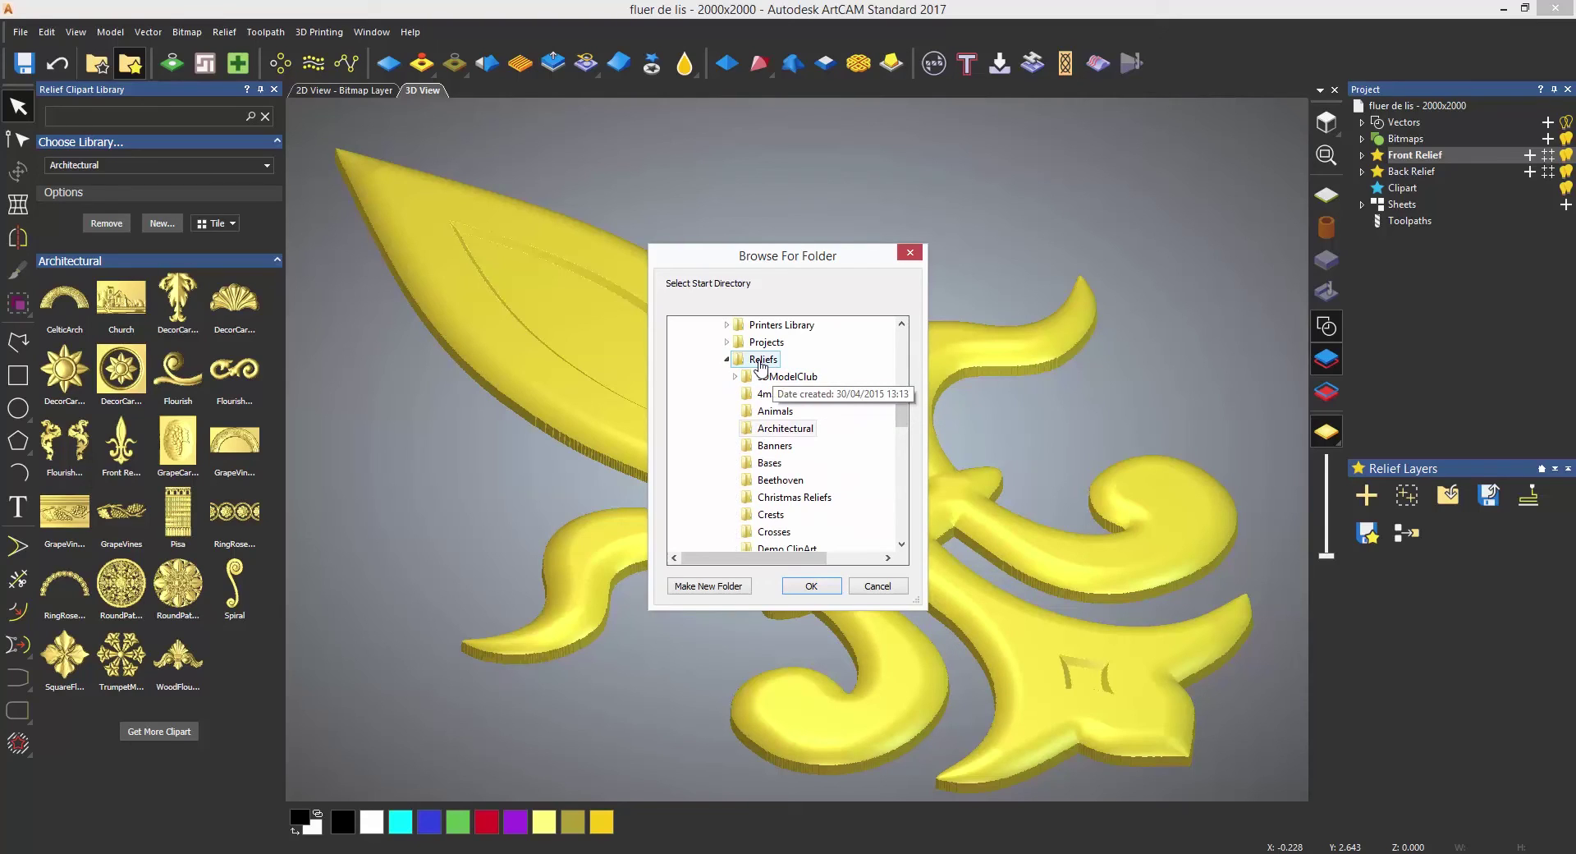
click(761, 366)
mouse_move(787, 376)
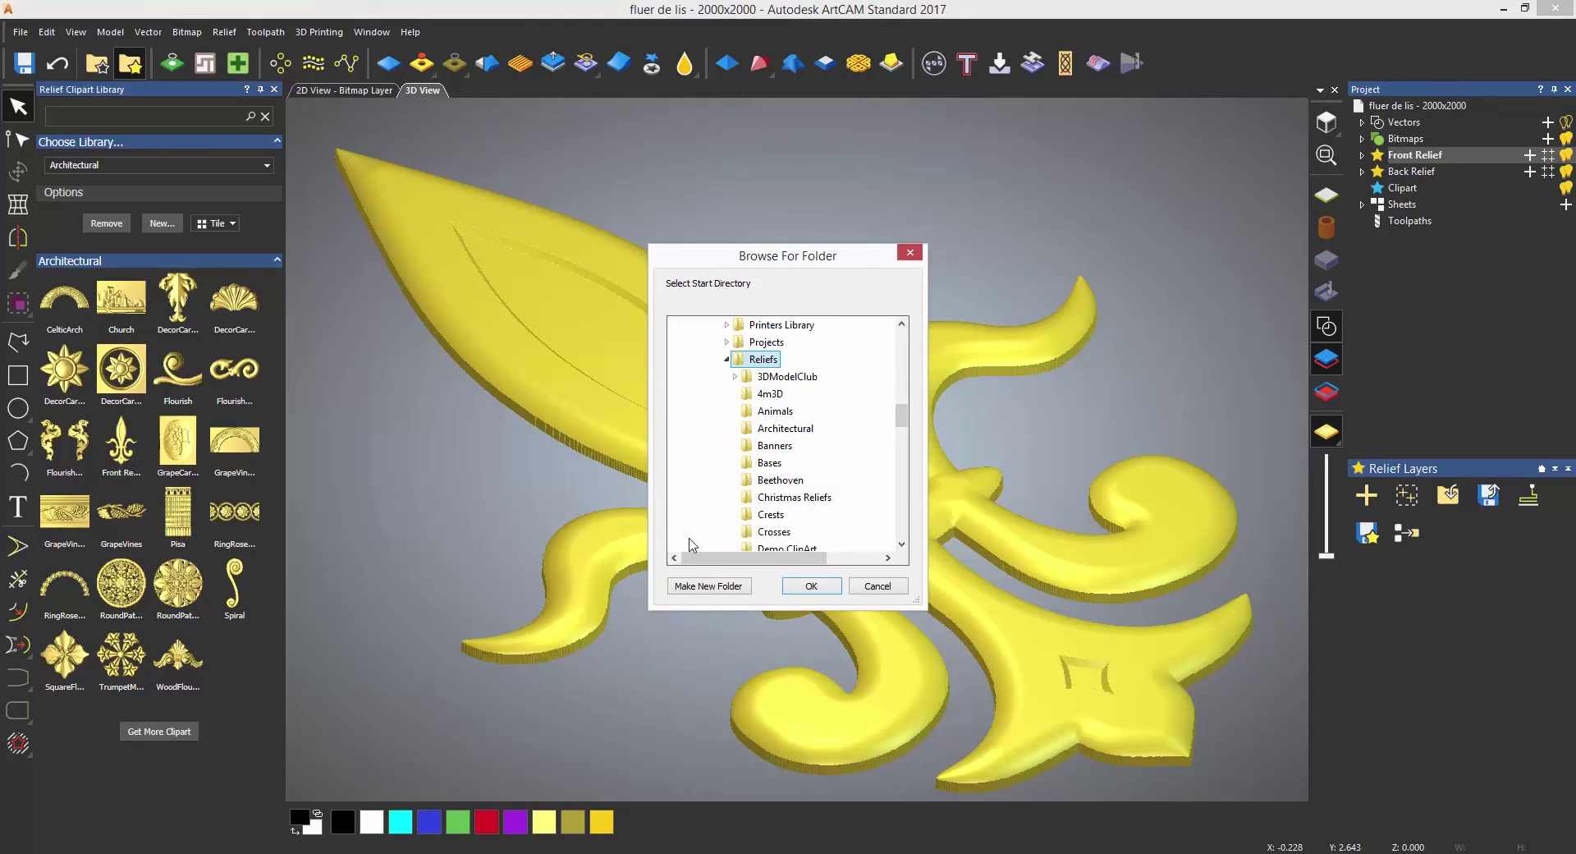
Create a 'Fluer De Lis' folder in Reliefs and accept it as the new library
click(705, 587)
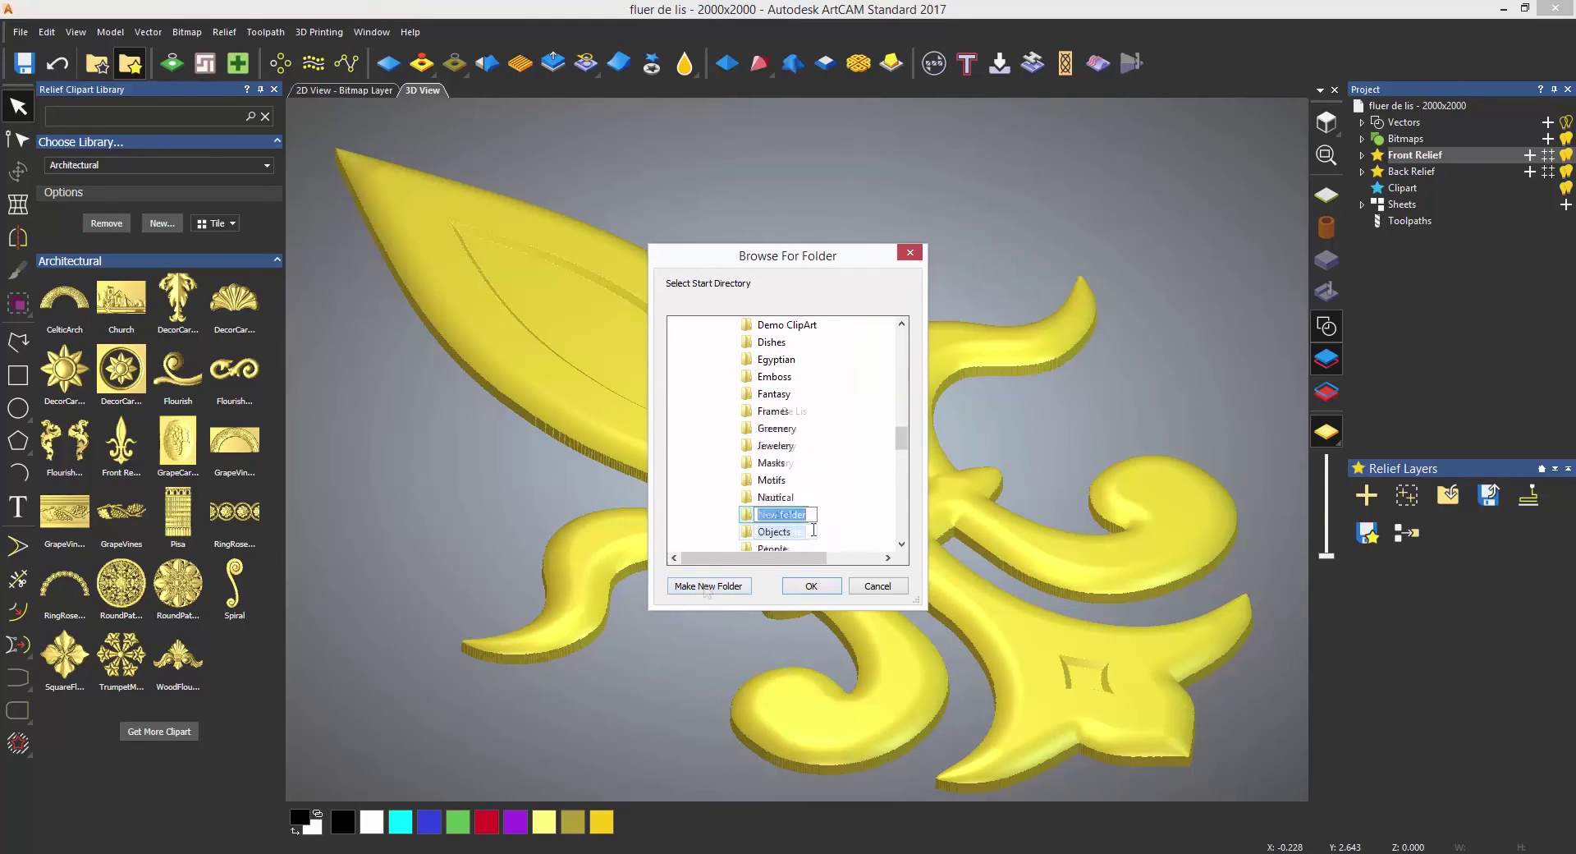
text(F)
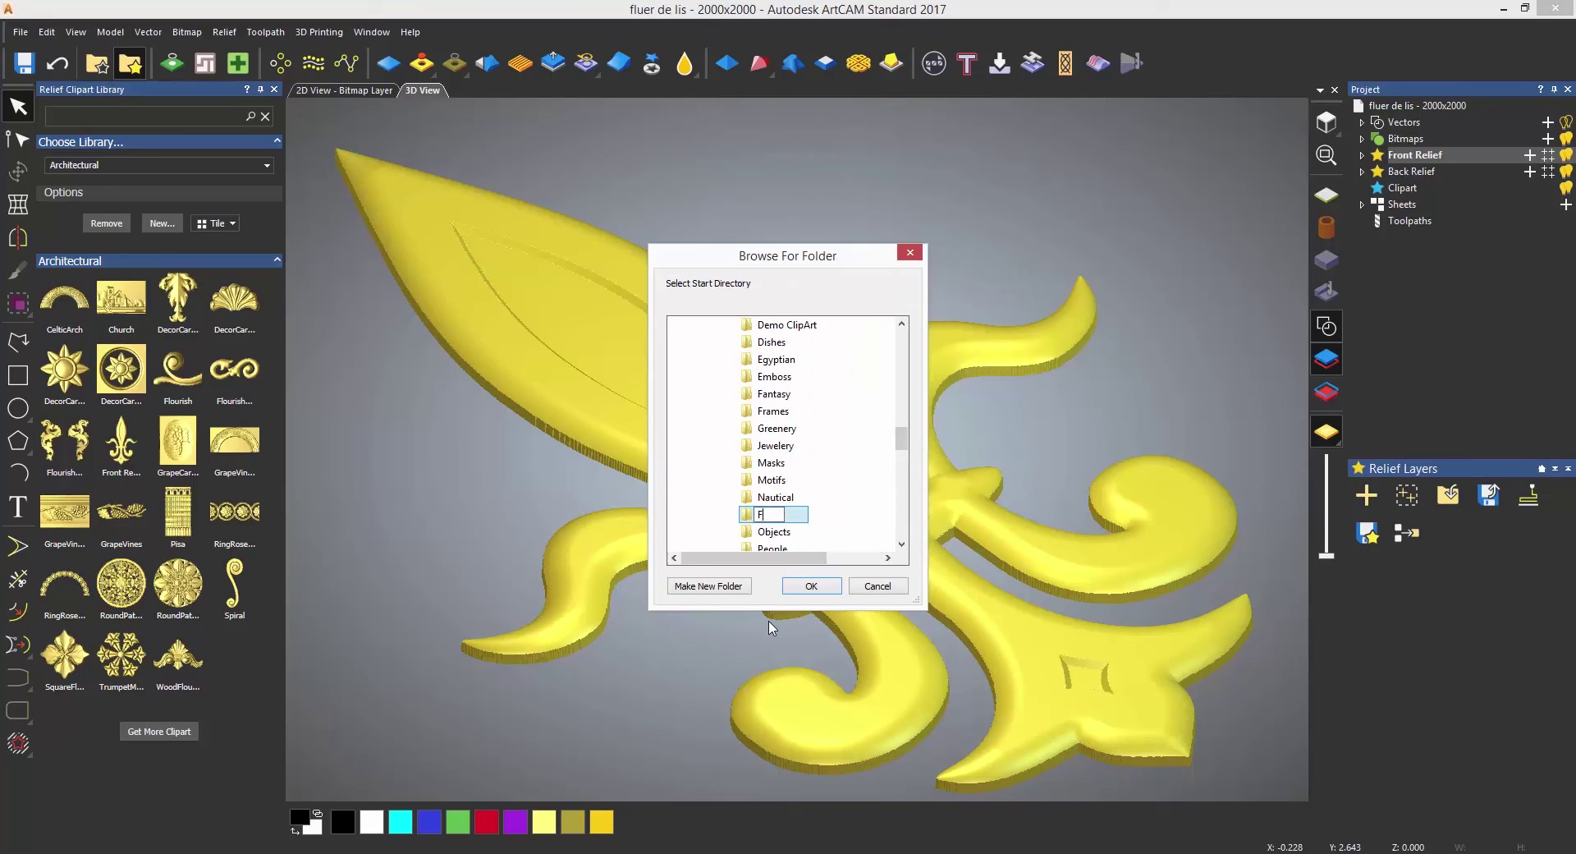
text(luer De L)
text(is)
key(Return)
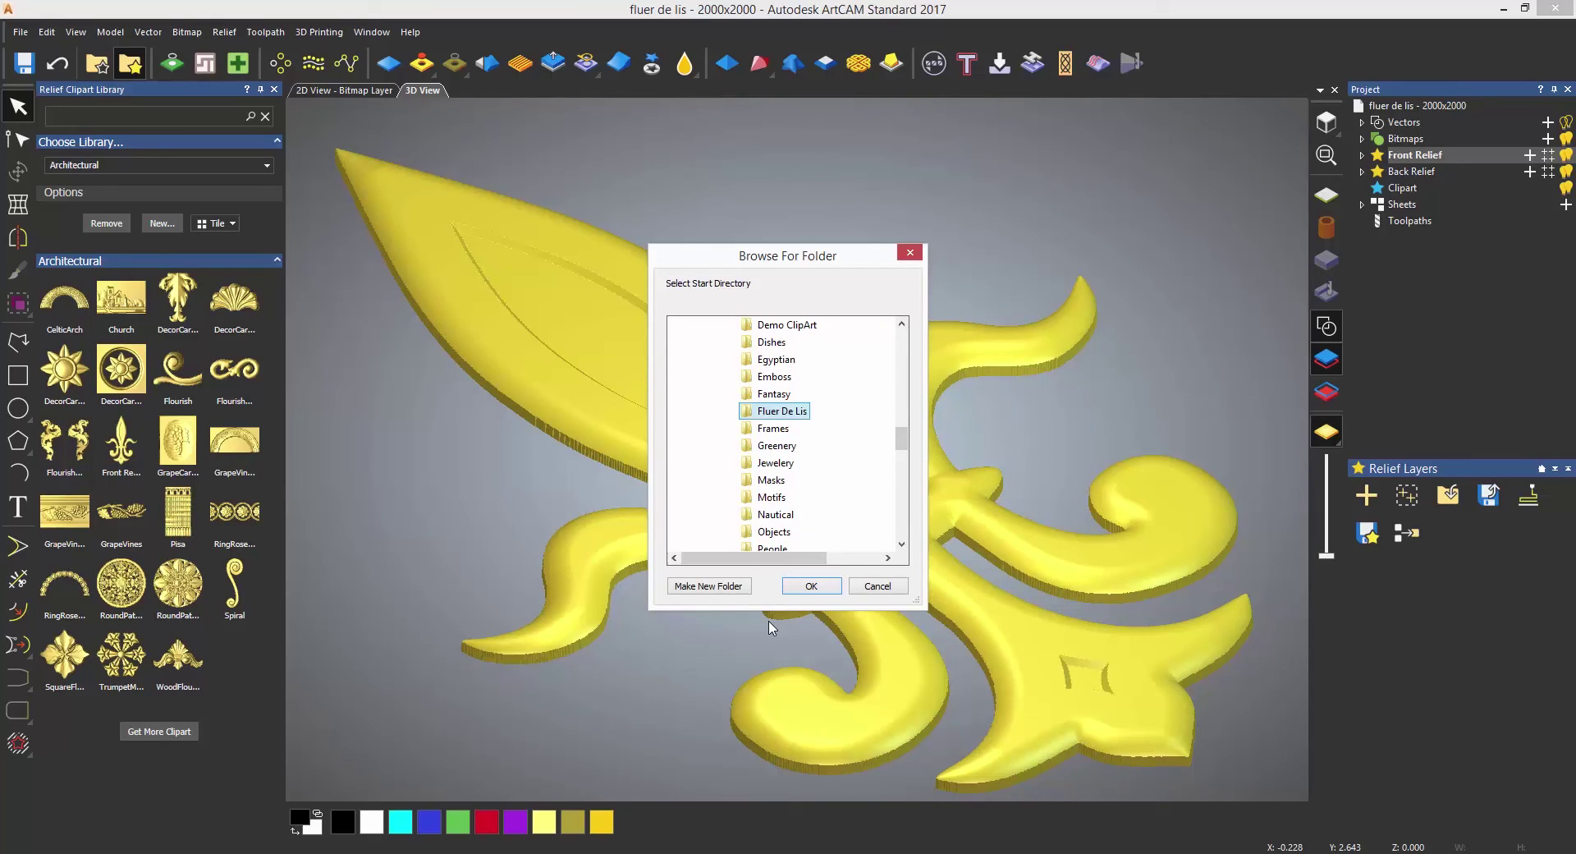
click(811, 586)
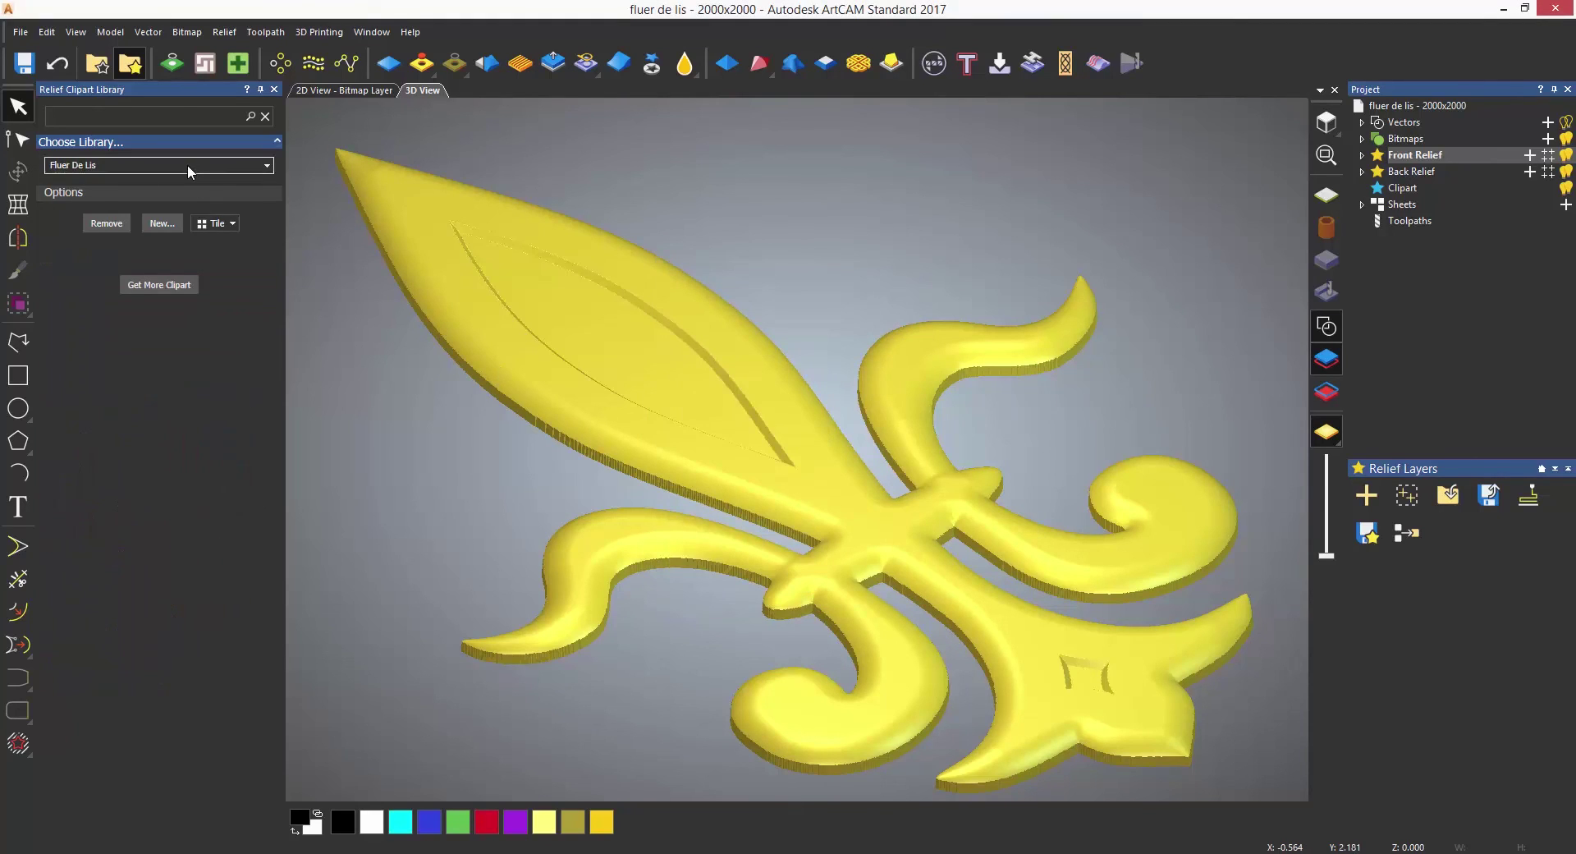
Save the whole Front Relief into the Fluer De Lis library as clipart named 'Fluer Final'
click(188, 164)
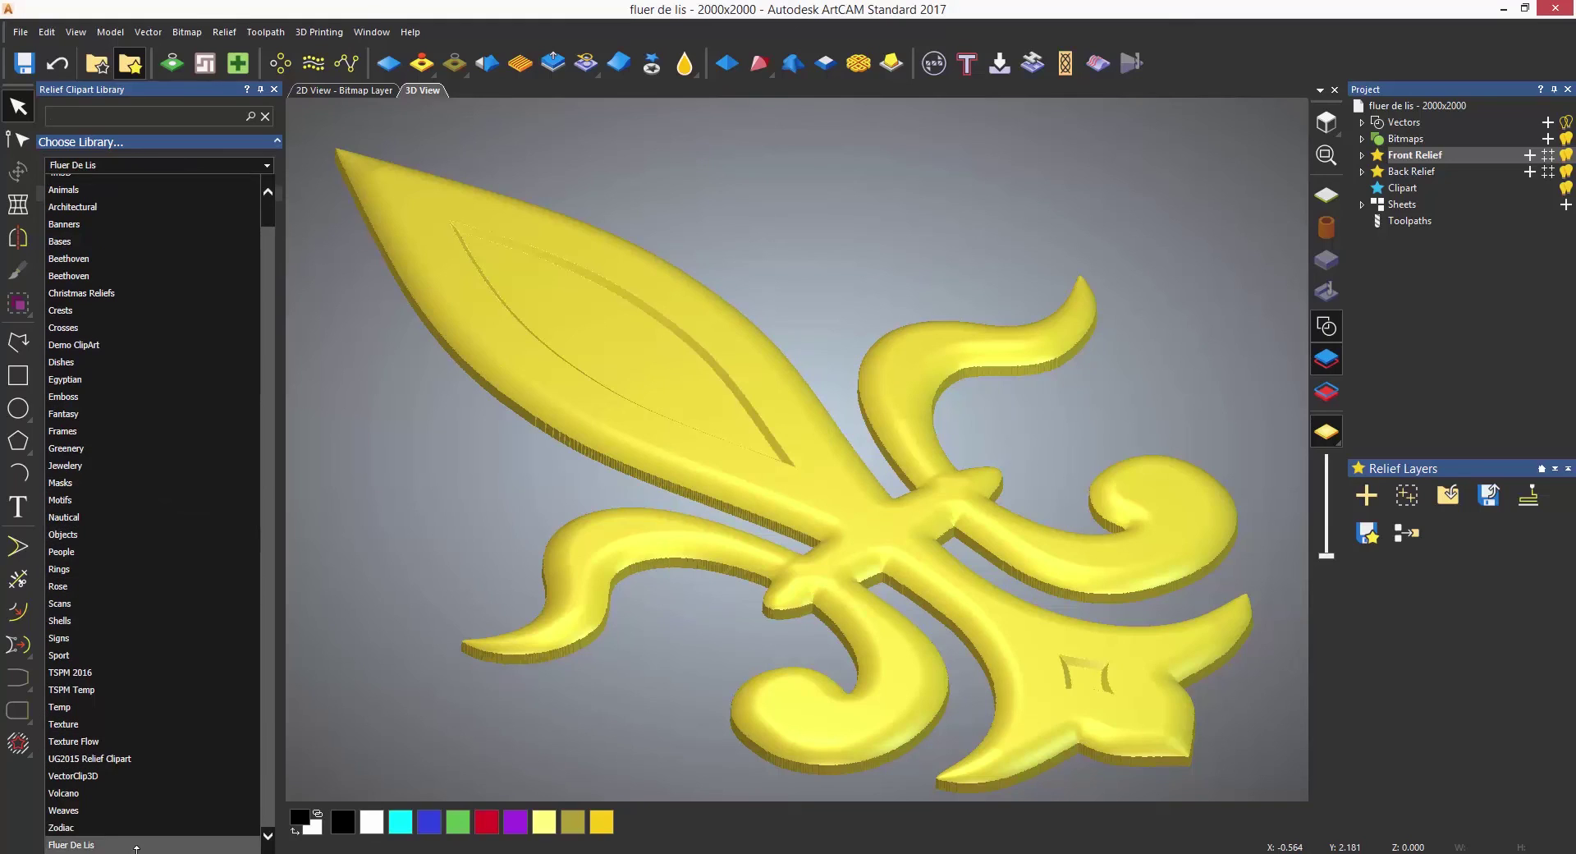
click(270, 171)
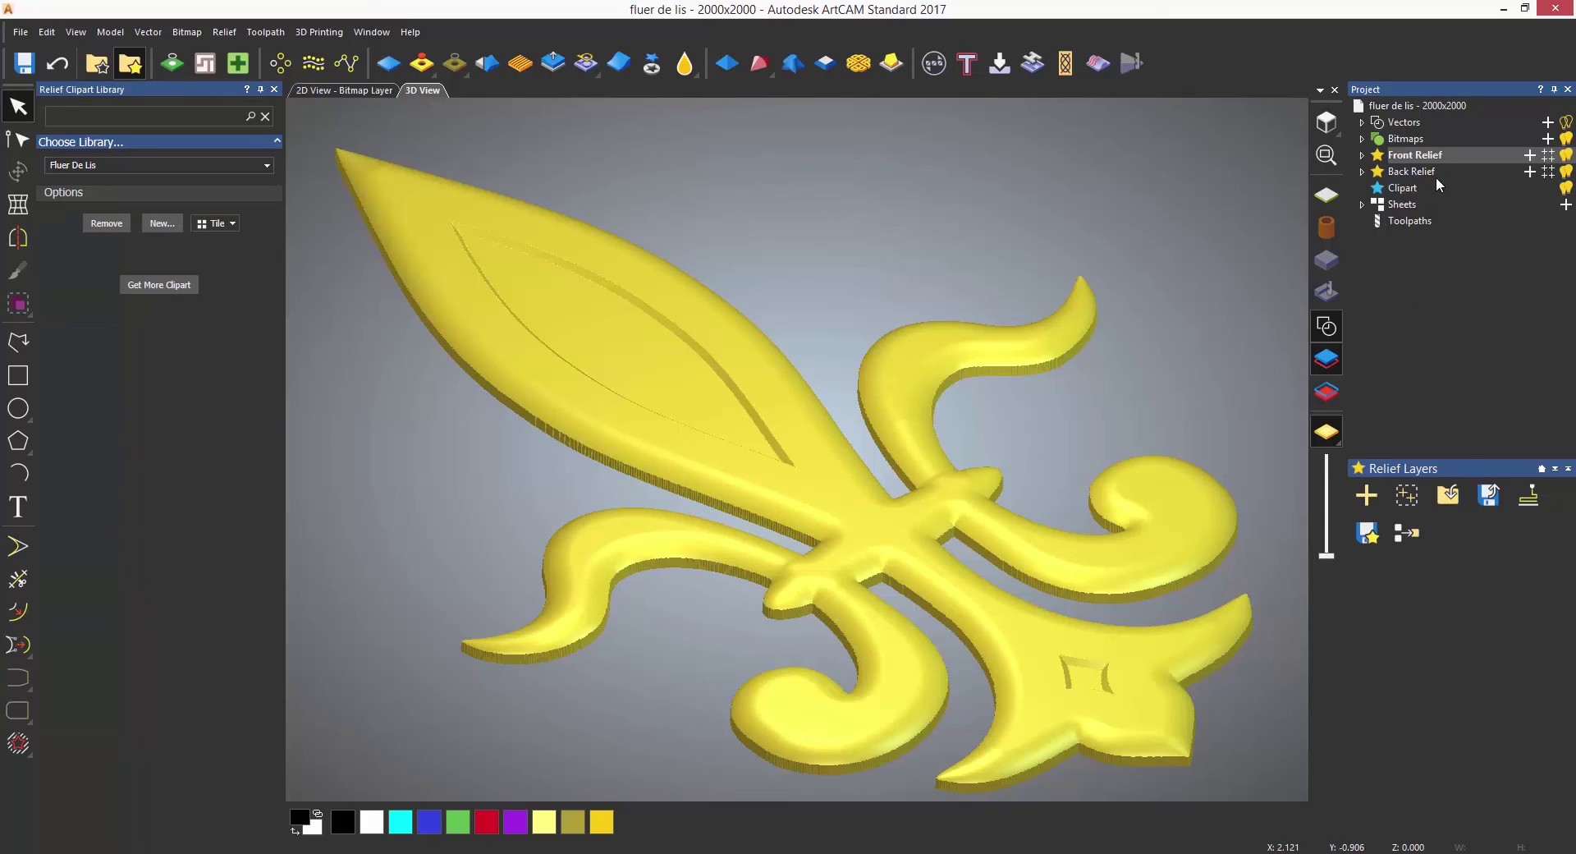
mouse_move(1428, 170)
mouse_down()
mouse_move(415, 201)
mouse_move(268, 258)
mouse_move(77, 261)
mouse_up()
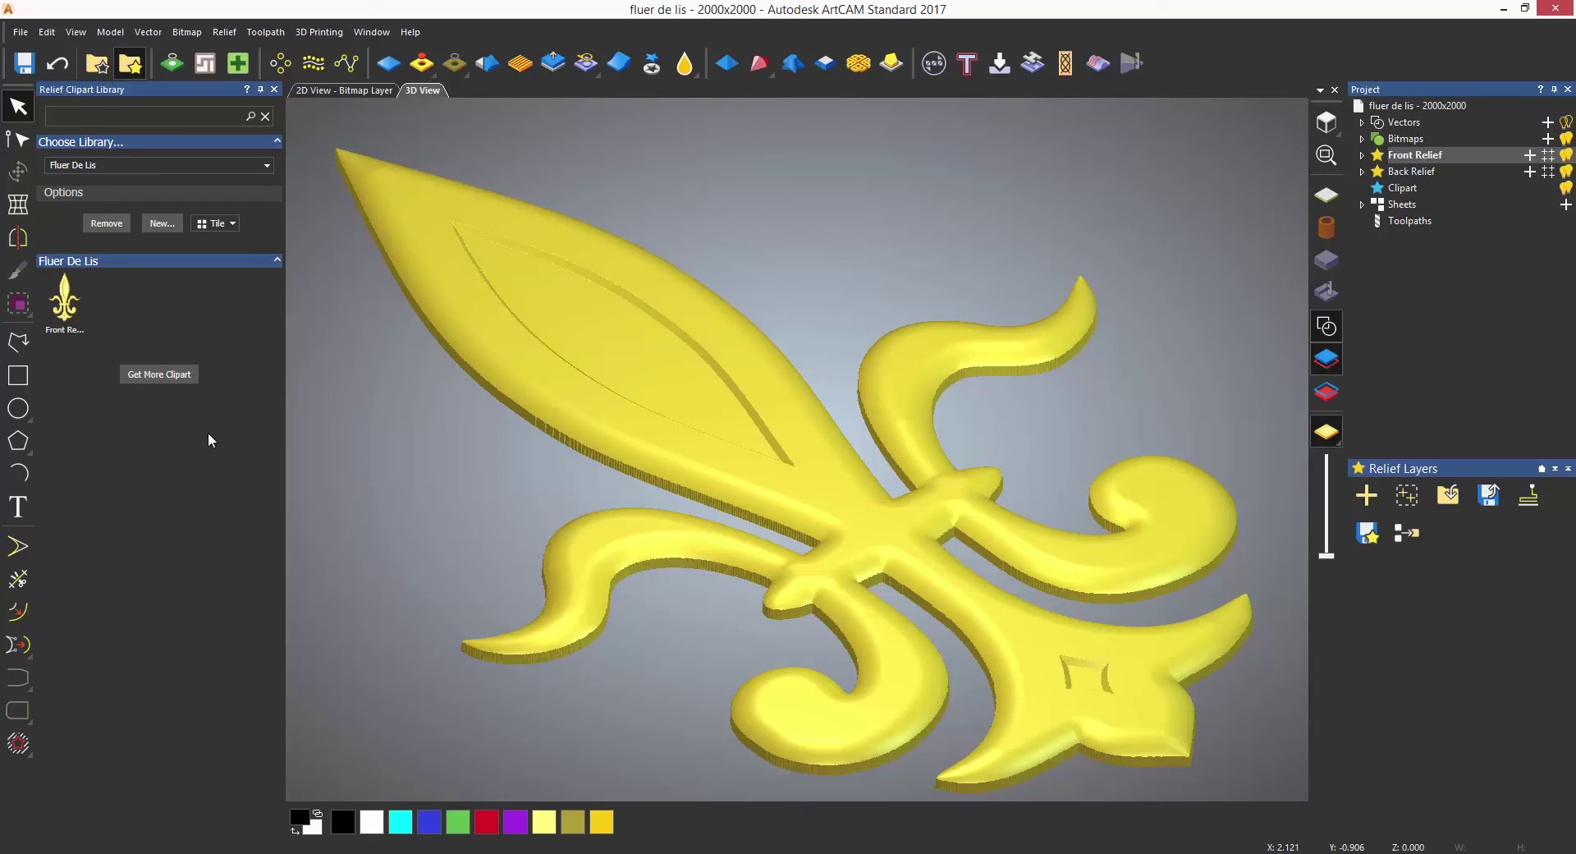
right_click(64, 304)
click(90, 392)
text(Fluer Final)
key(Return)
Add the Additional Sections and Fluer De Lis layers as clipart, then test-place Additional Sections
click(1361, 155)
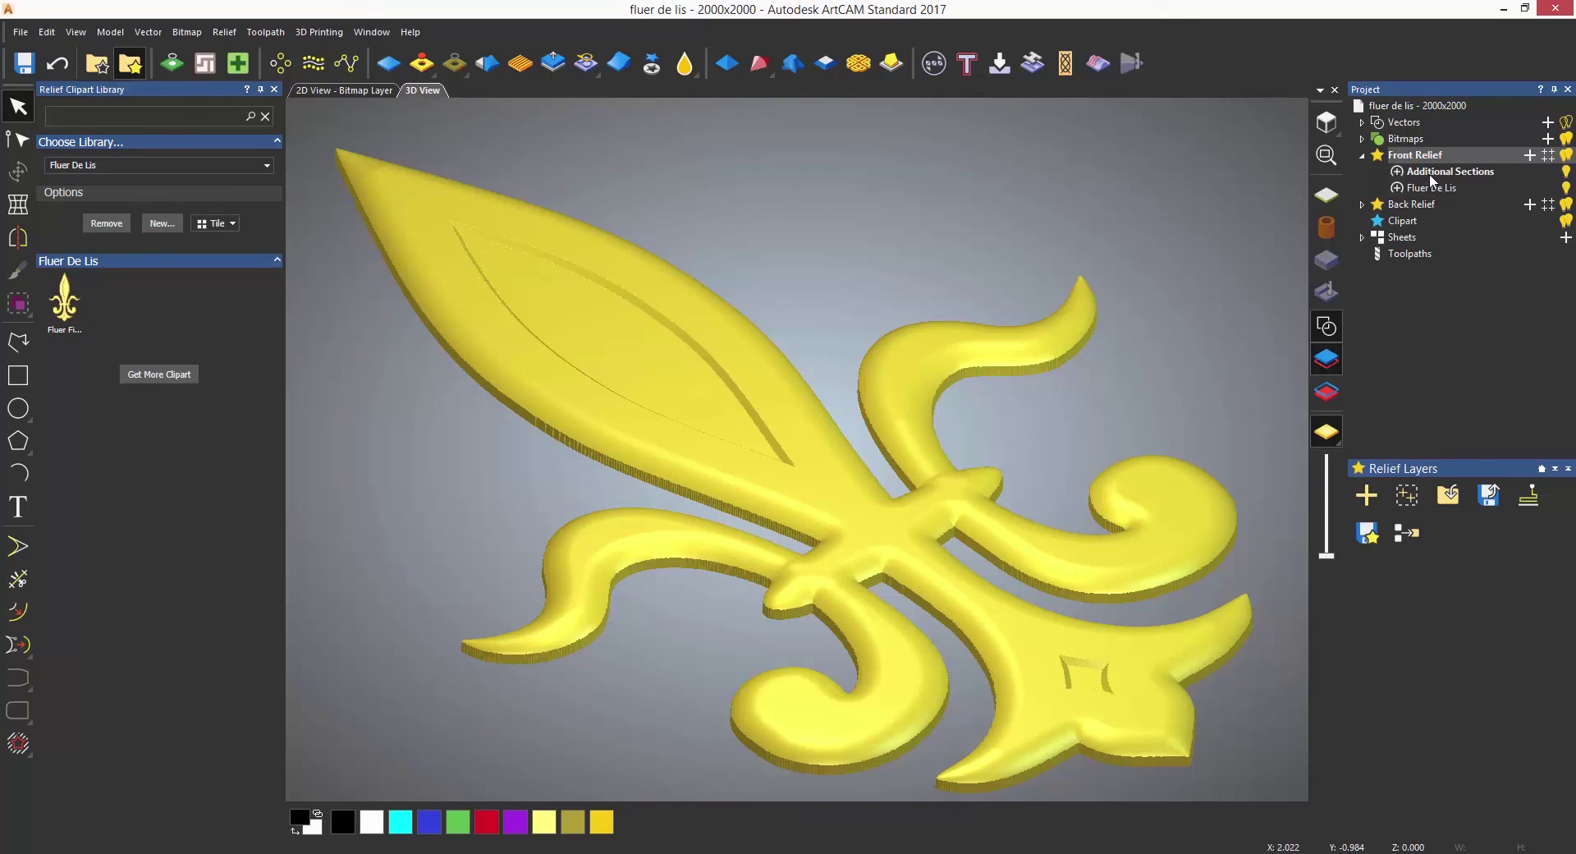
drag(1433, 175, 167, 303)
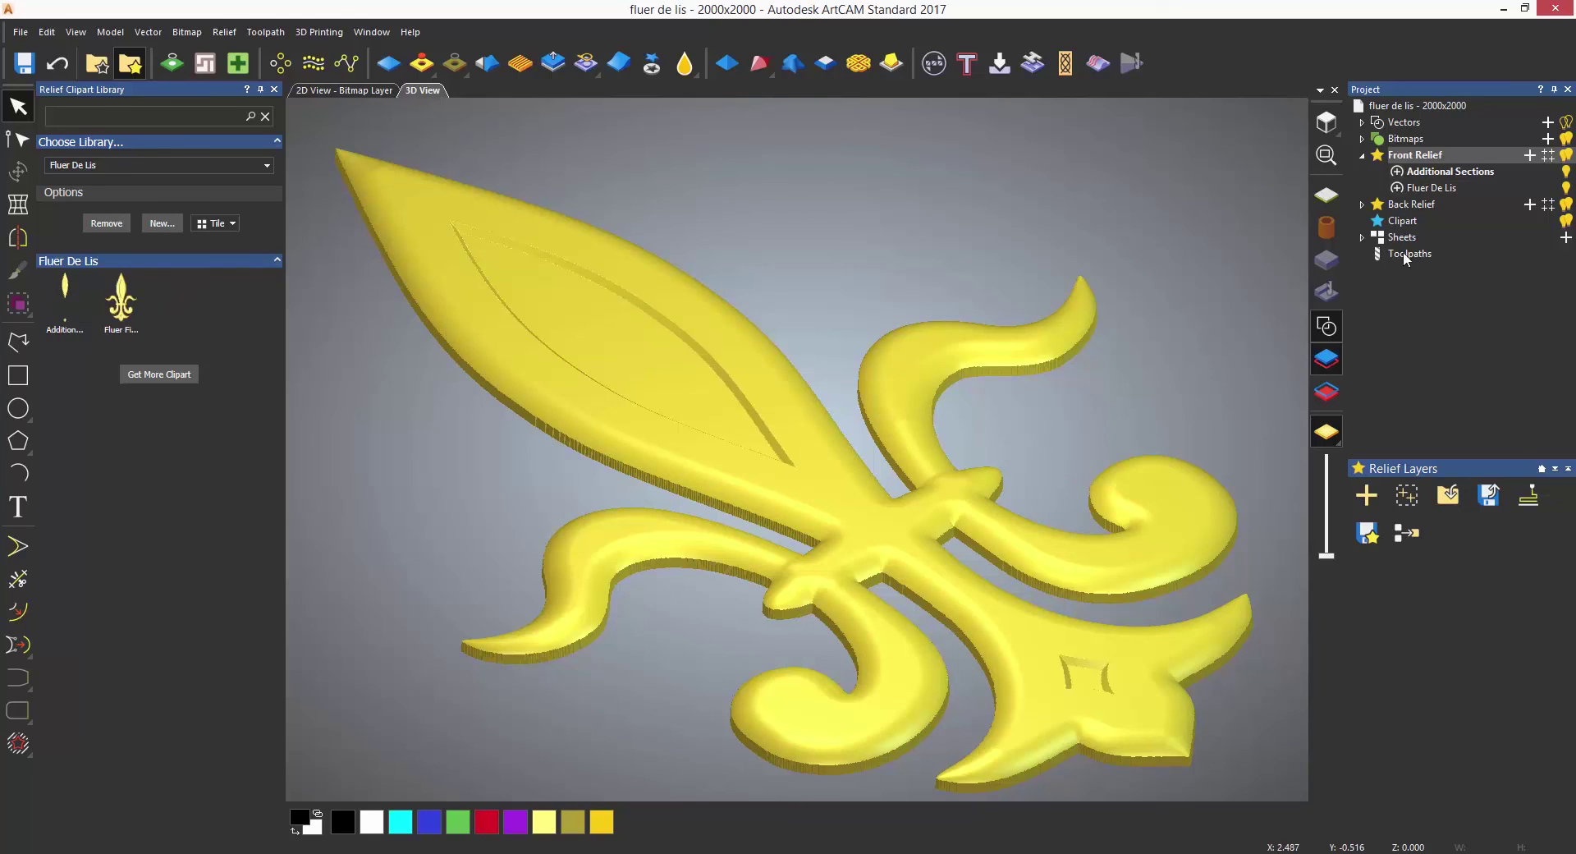
drag(1433, 191, 242, 231)
drag(182, 300, 182, 300)
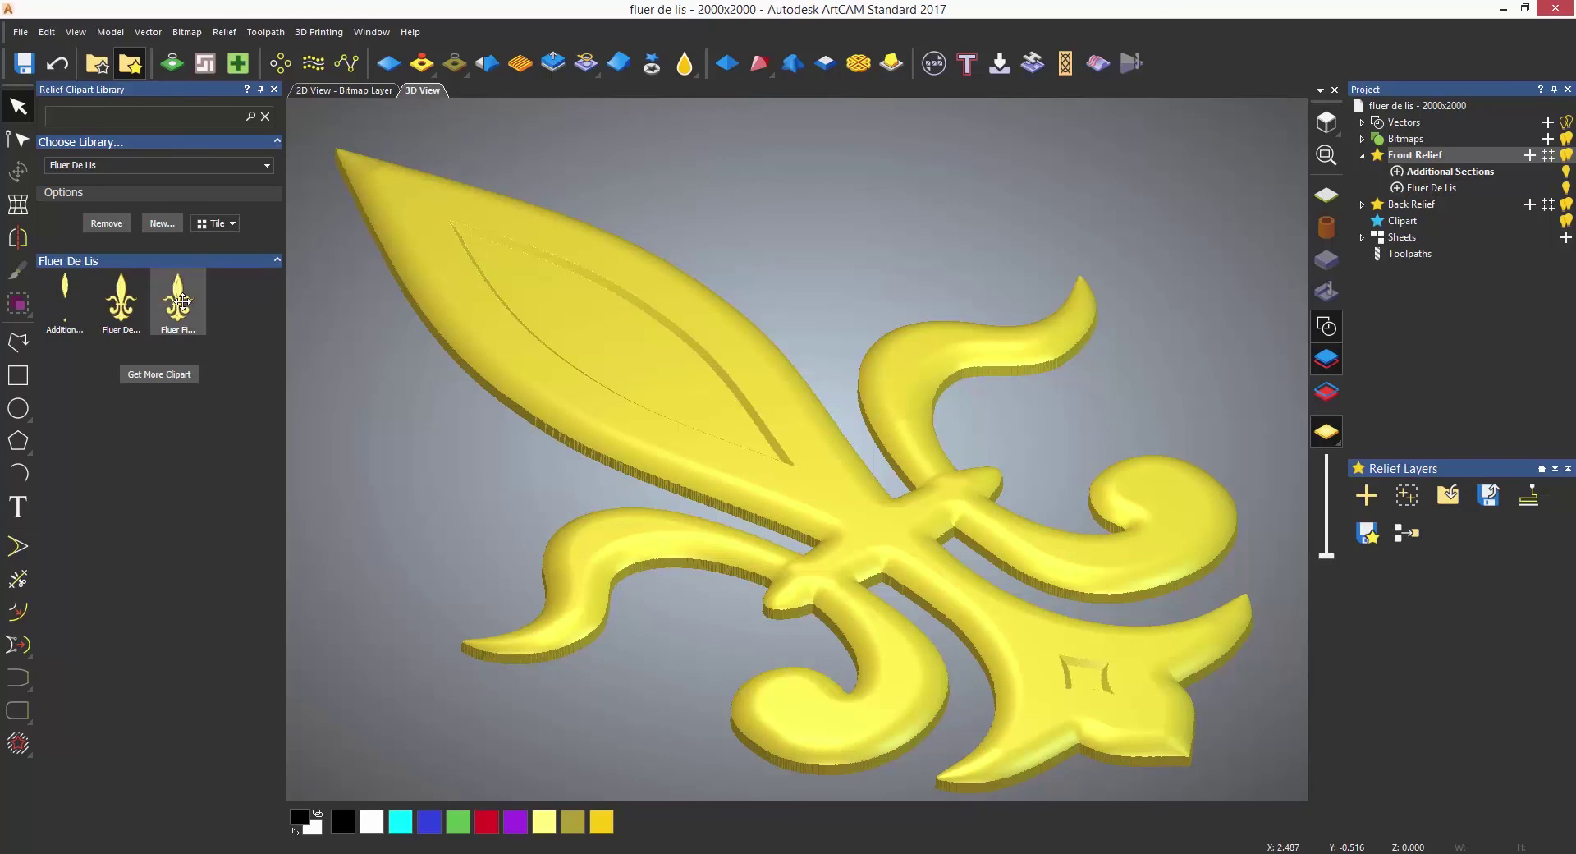
drag(786, 261, 984, 245)
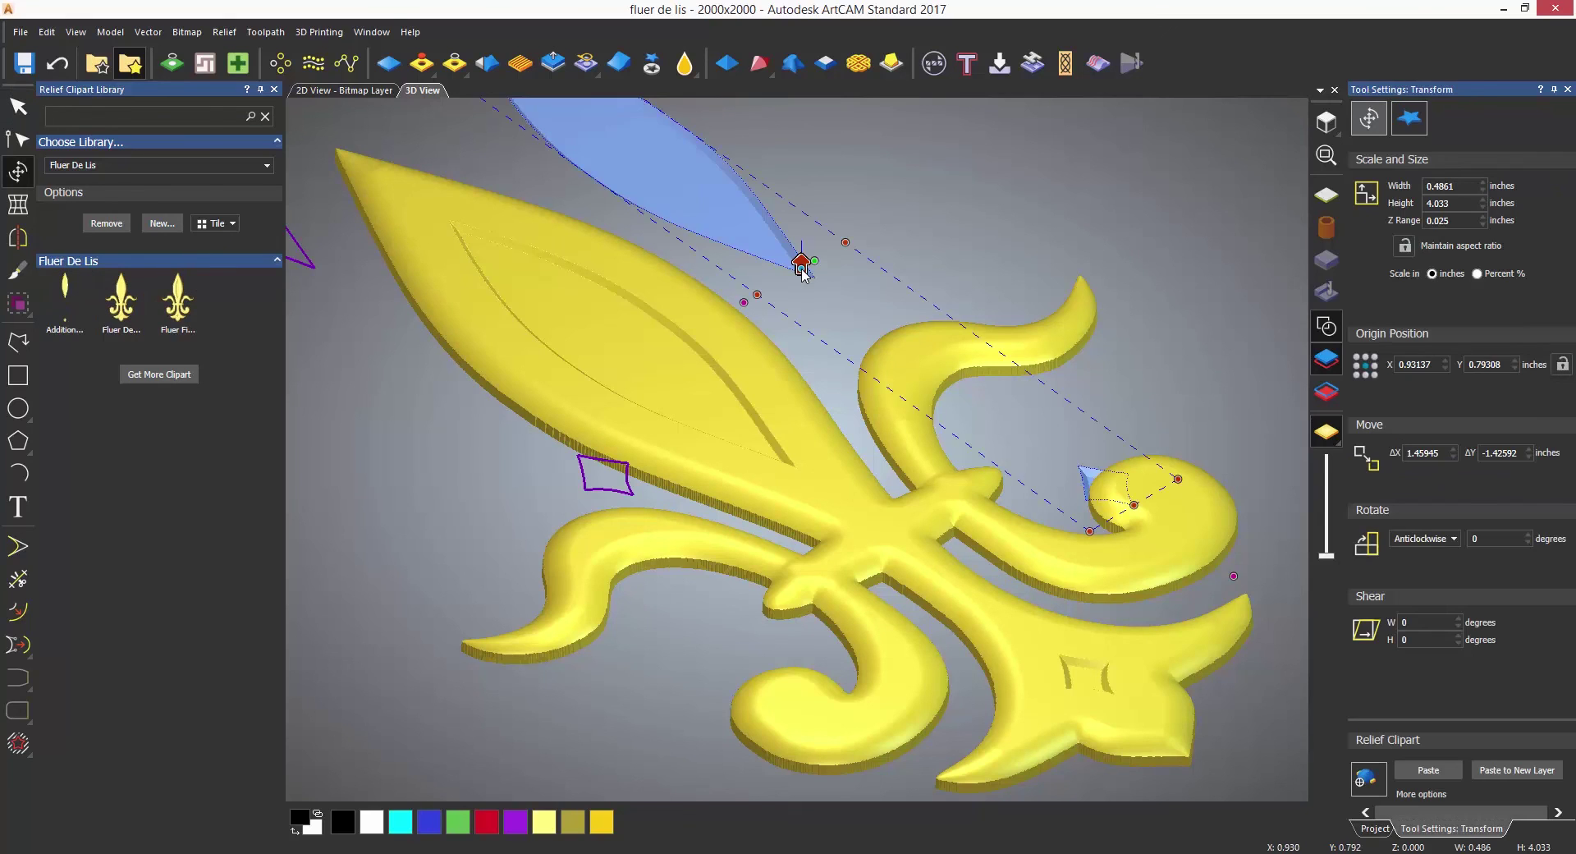